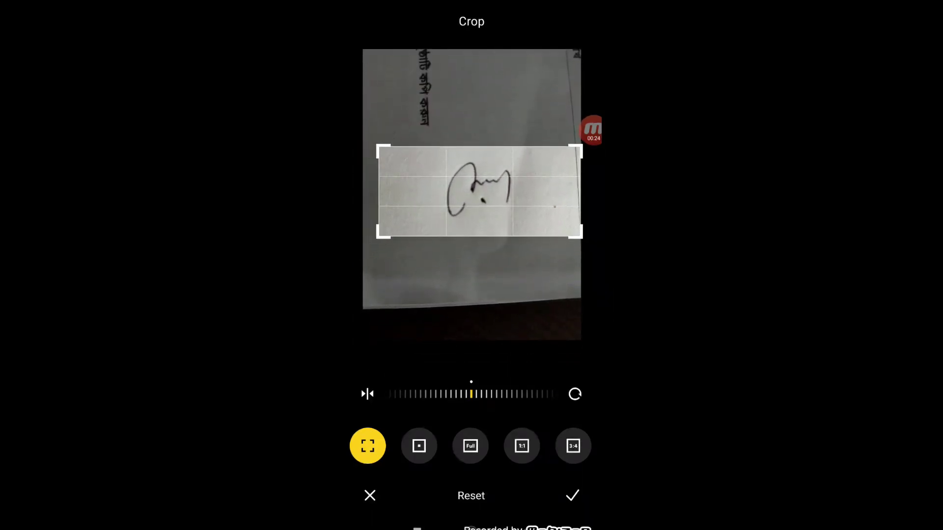
- Save the cropped signature and delete its uncropped original photo
click(572, 496)
click(568, 22)
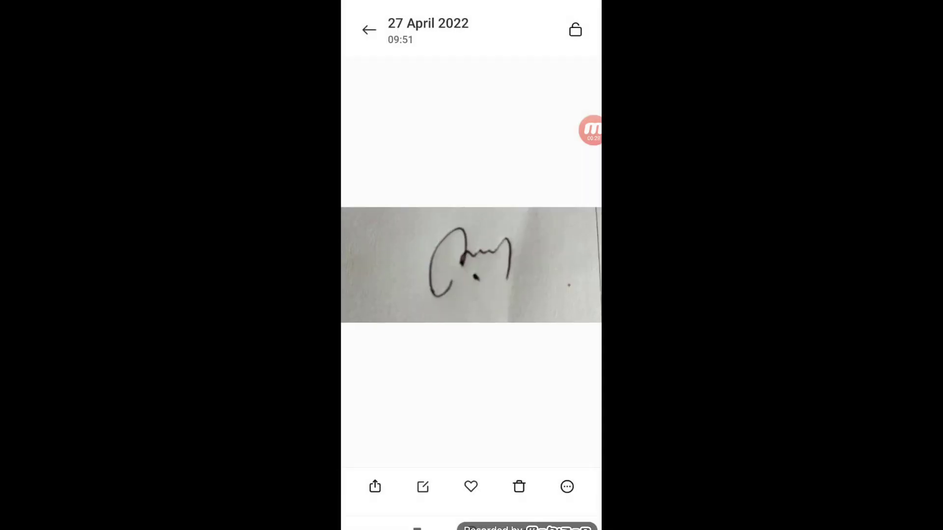
drag(540, 265, 393, 265)
click(519, 487)
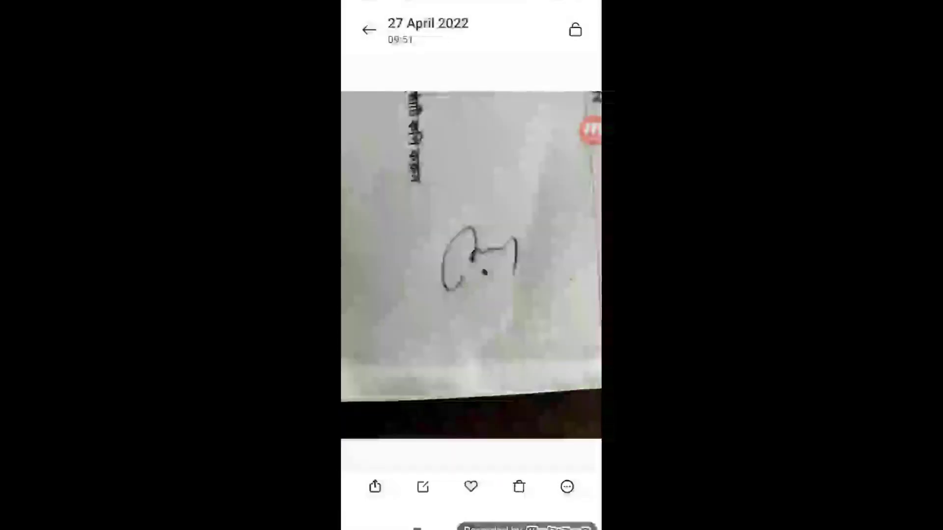
click(528, 480)
click(368, 30)
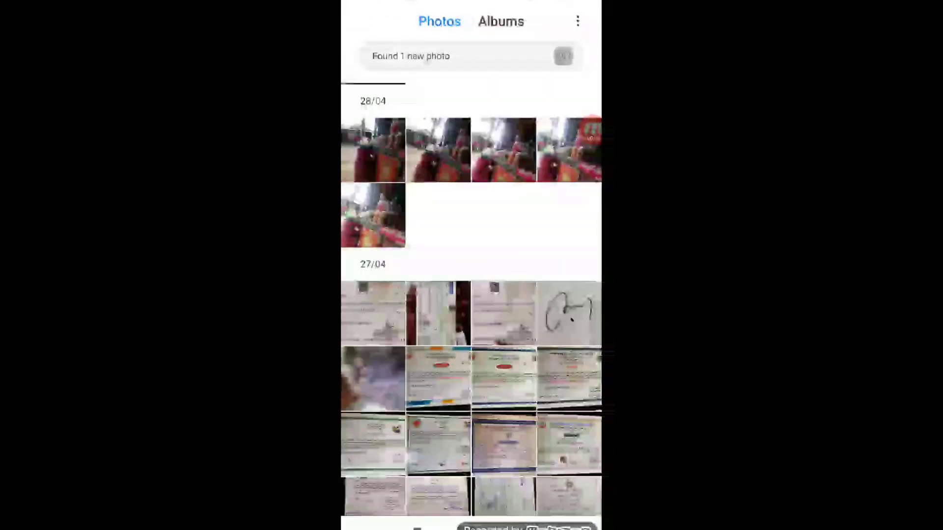
- Open the pink portrait in the crop editor and rotate it three quarter turns upright
scroll(471, 294, down, 4)
scroll(471, 295, down, 2)
scroll(471, 294, down, 3)
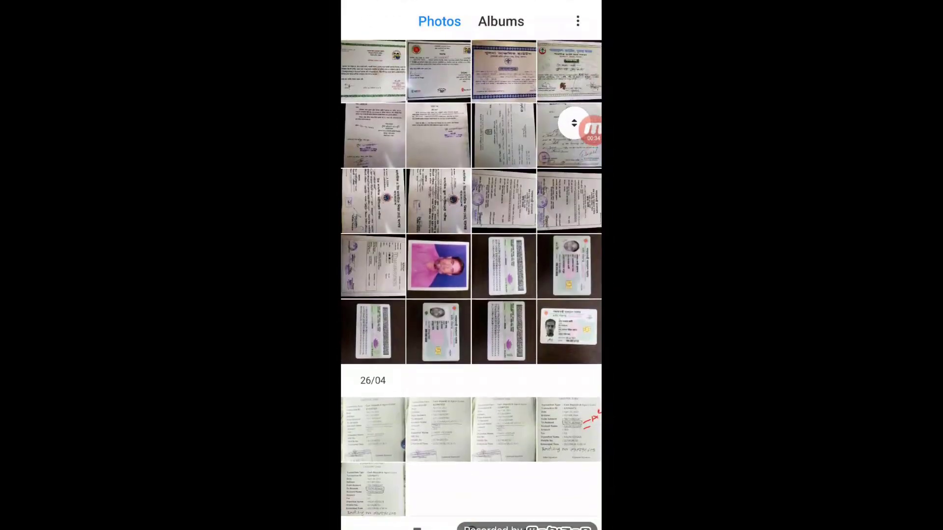
click(438, 256)
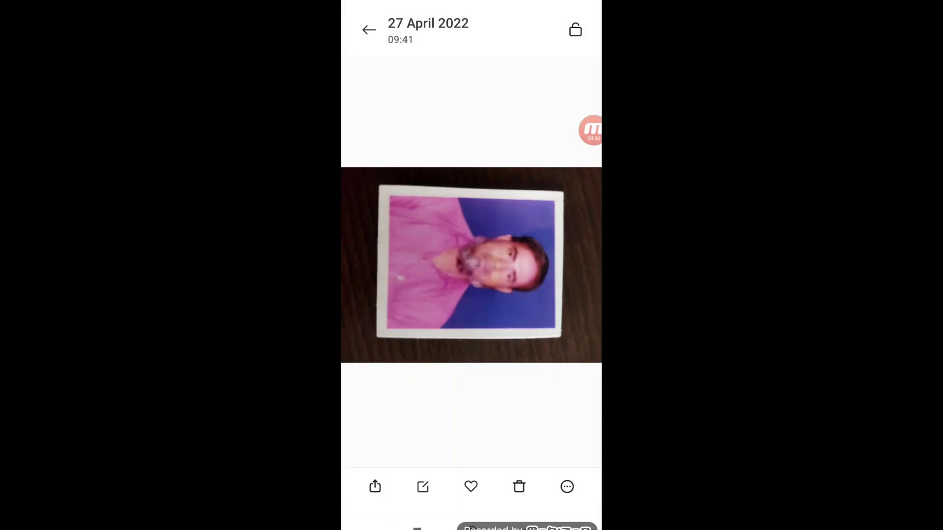
click(422, 486)
click(427, 435)
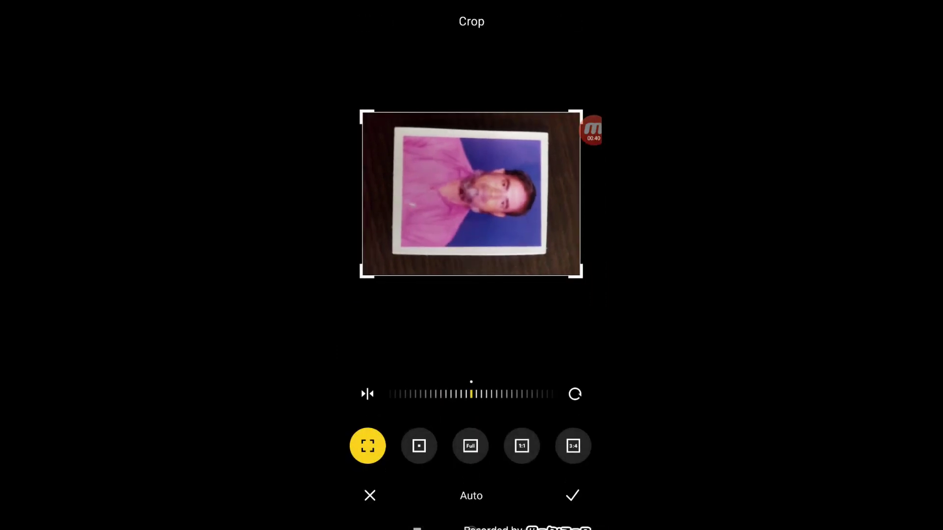
click(575, 394)
click(574, 394)
click(575, 393)
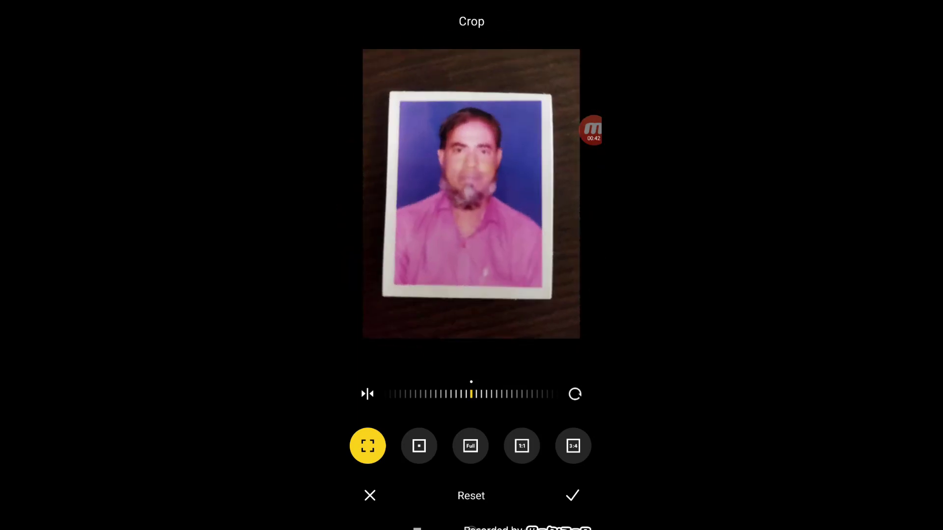
- Trim the portrait's crop to the printed photo's border and save it
drag(579, 338, 548, 291)
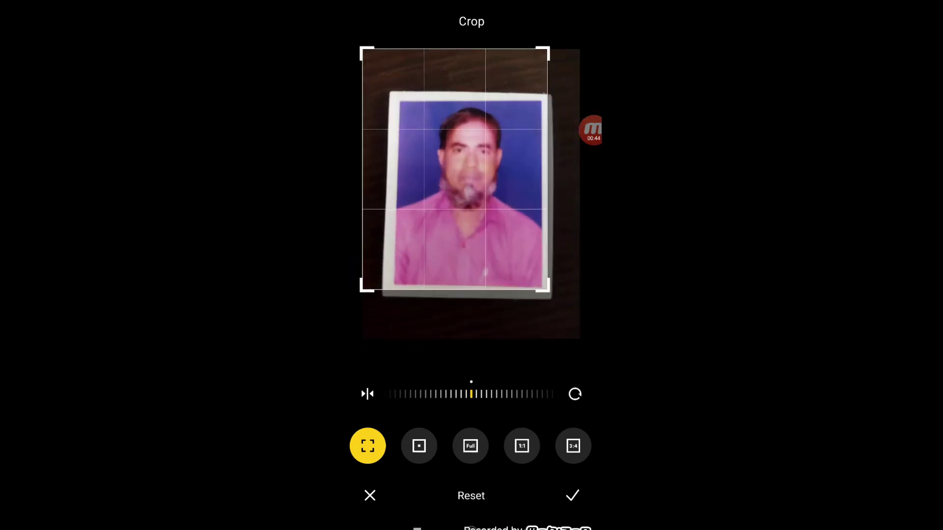
drag(364, 196, 398, 196)
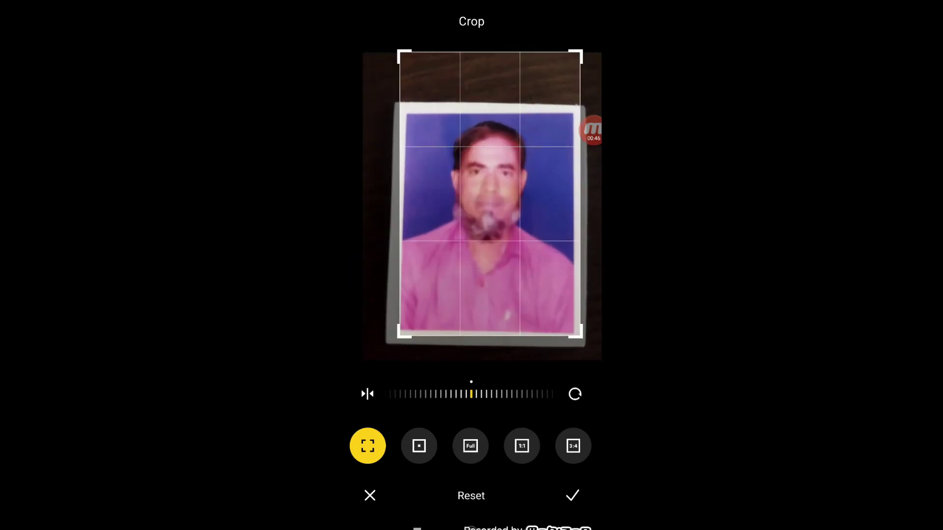
drag(489, 52, 489, 112)
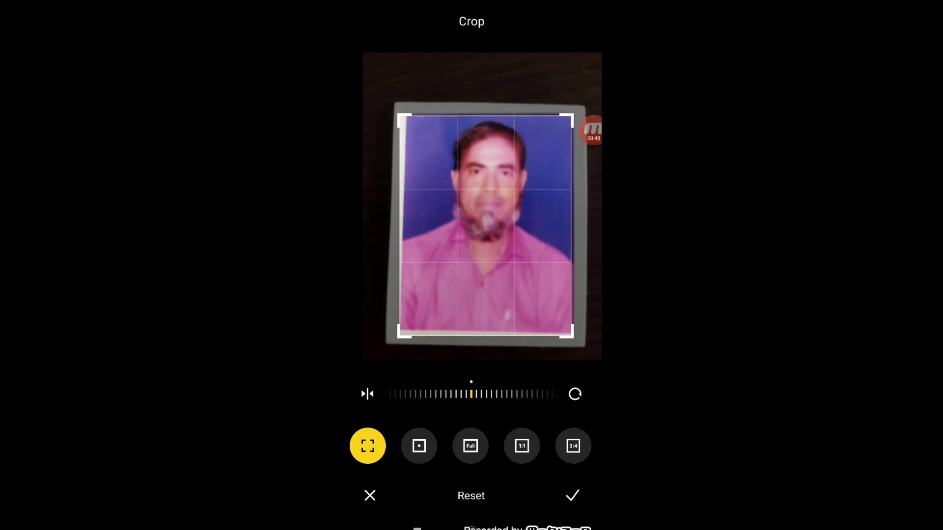
drag(361, 332, 375, 315)
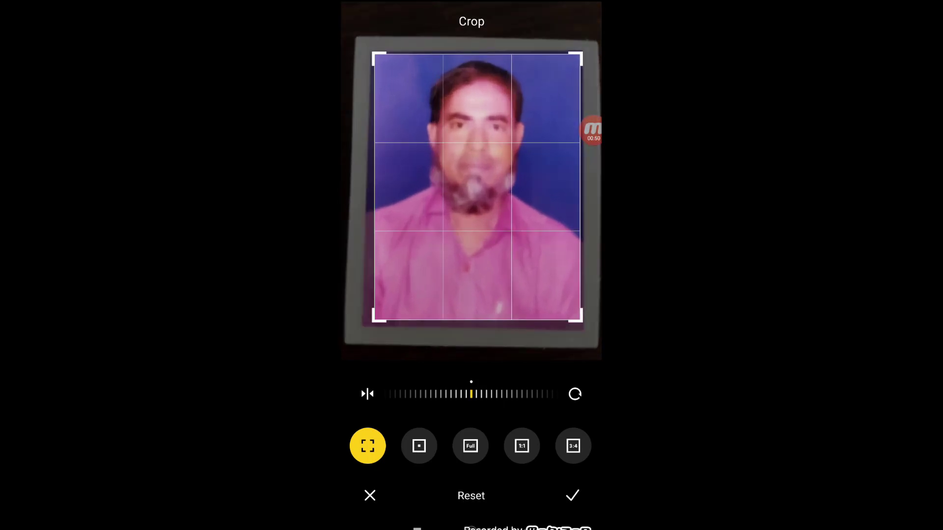
click(572, 496)
click(568, 21)
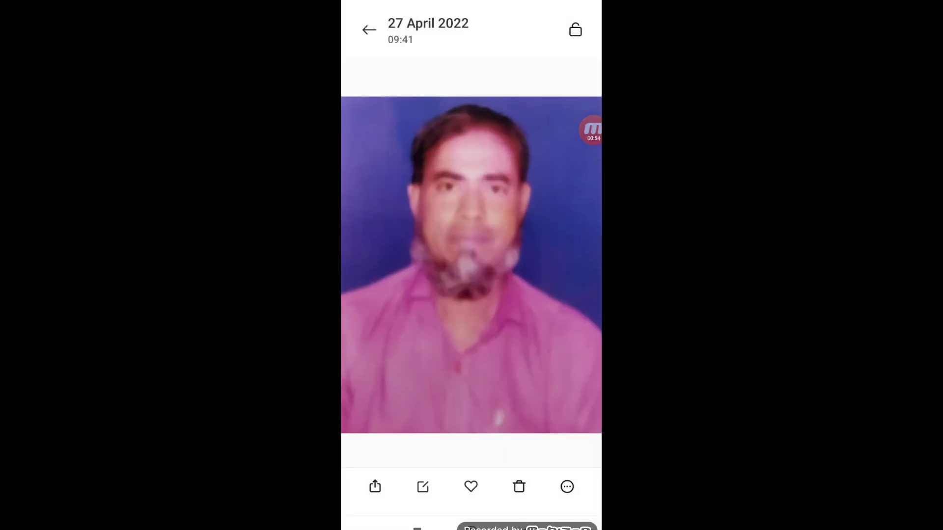
- Delete the uncropped original portrait and close the photo viewer
drag(545, 294, 393, 295)
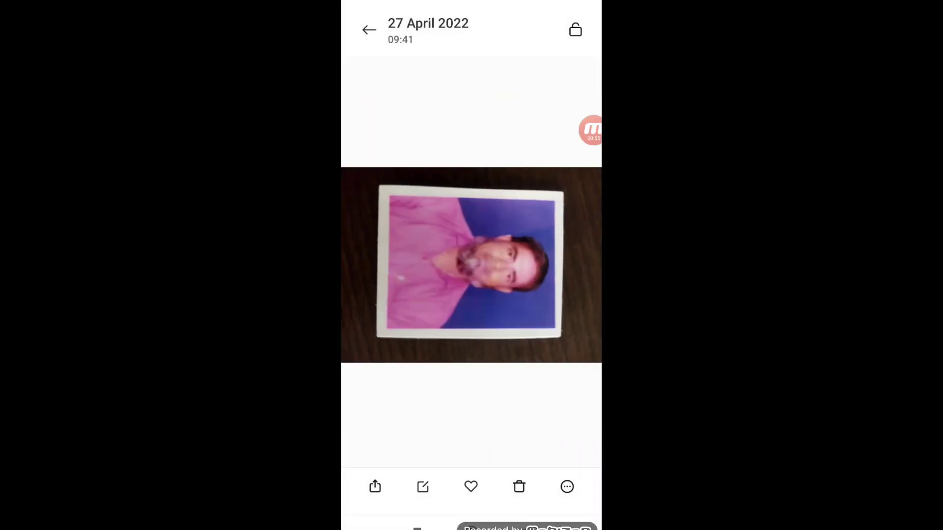
click(519, 487)
click(528, 480)
click(526, 527)
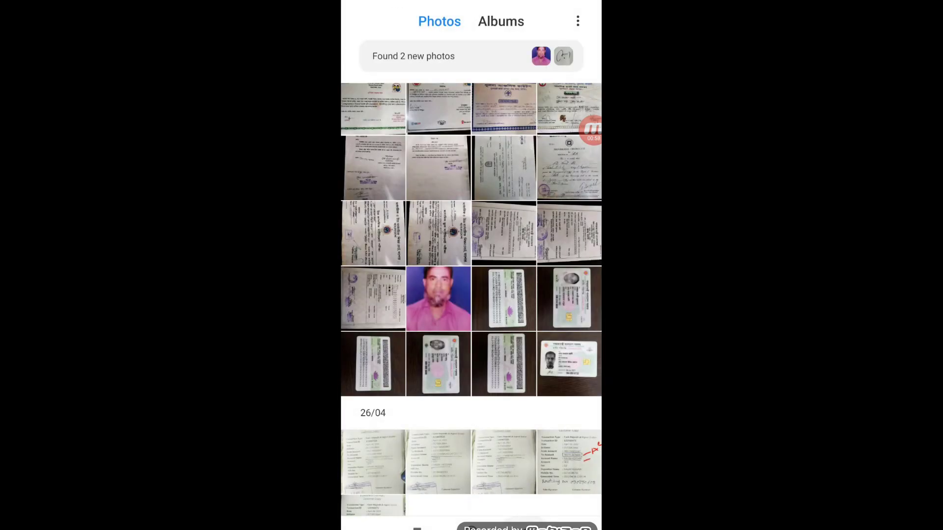
- Select the cropped signature and cropped portrait together in the Gallery
click(525, 527)
click(447, 495)
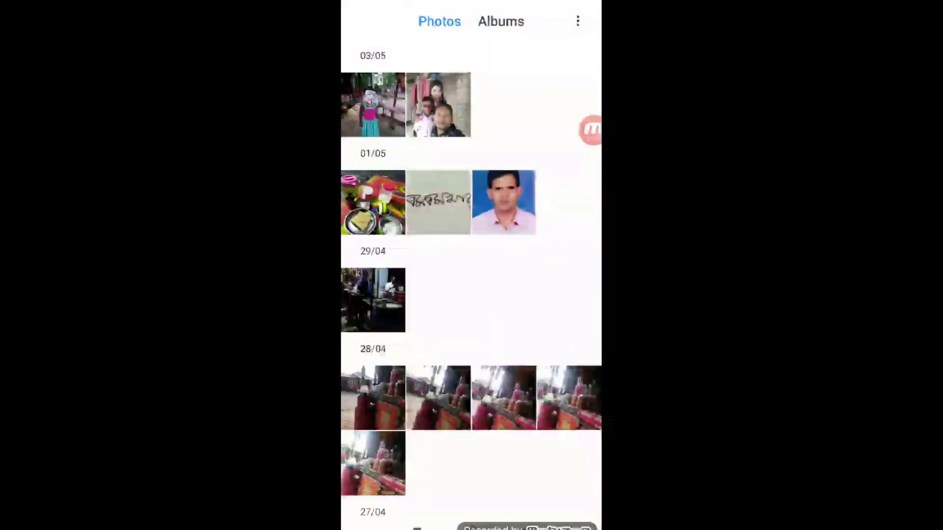
scroll(471, 295, down, 5)
click(569, 262)
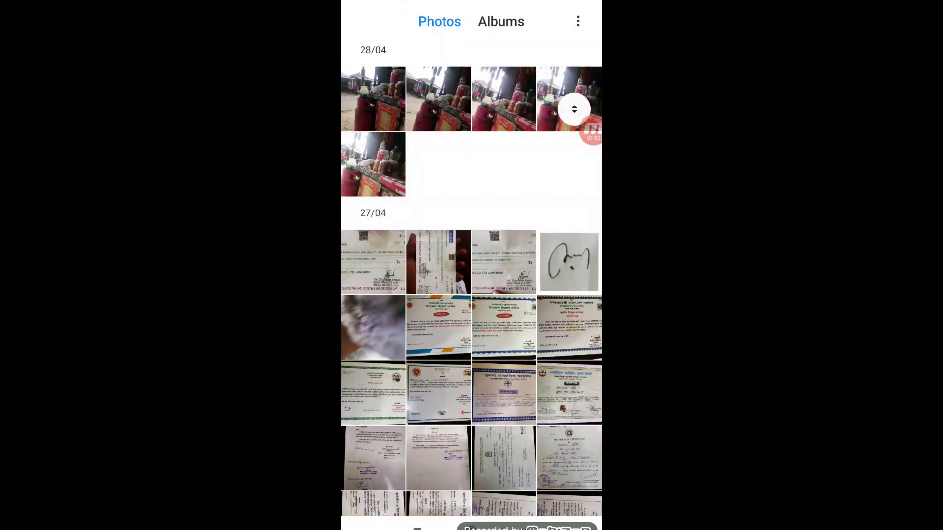
scroll(471, 295, down, 6)
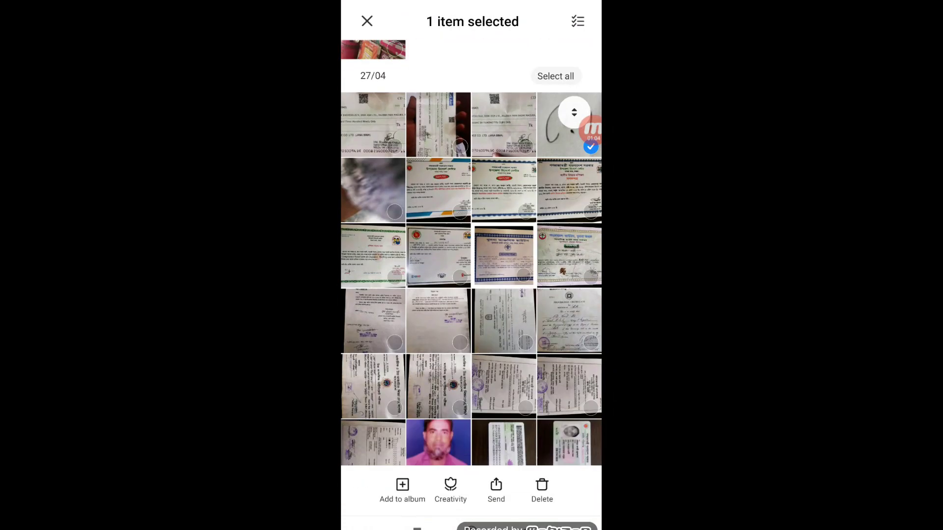
click(438, 281)
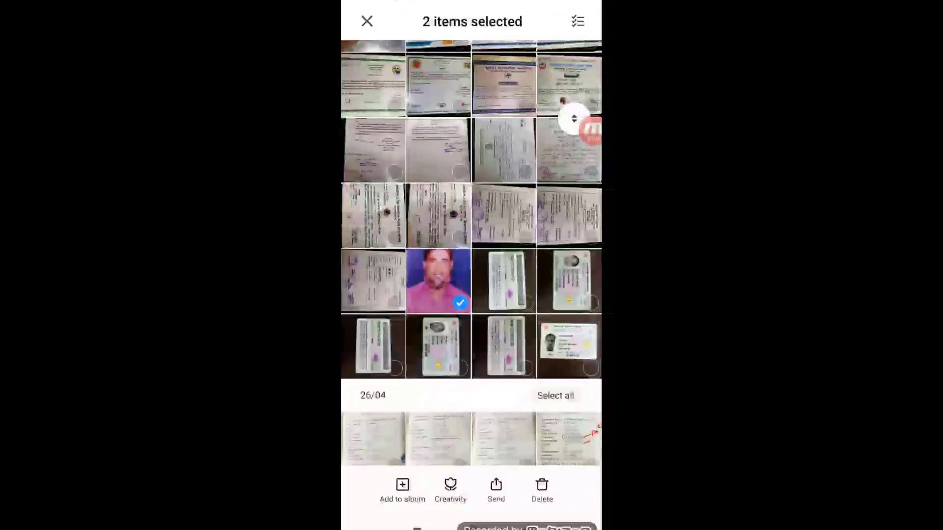
- Share both selected photos via Messenger, sending them to a contact
click(496, 489)
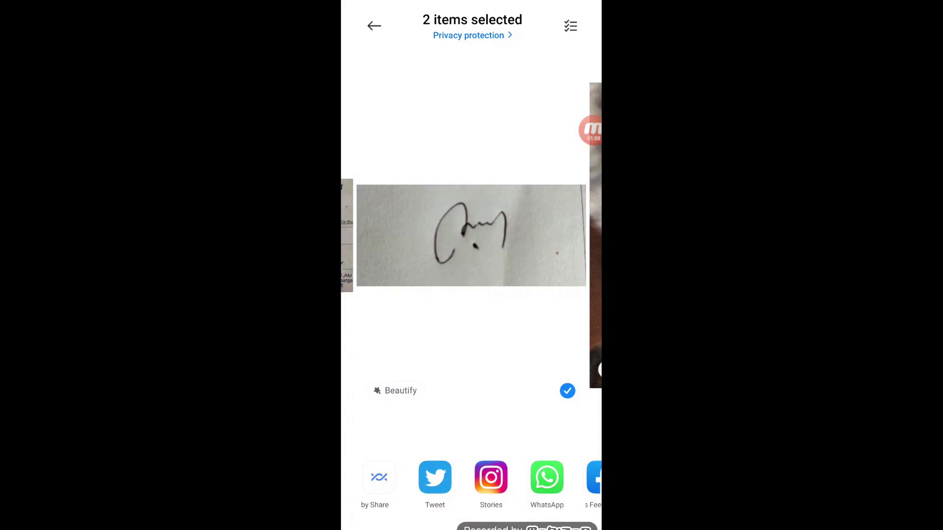
drag(545, 478, 461, 477)
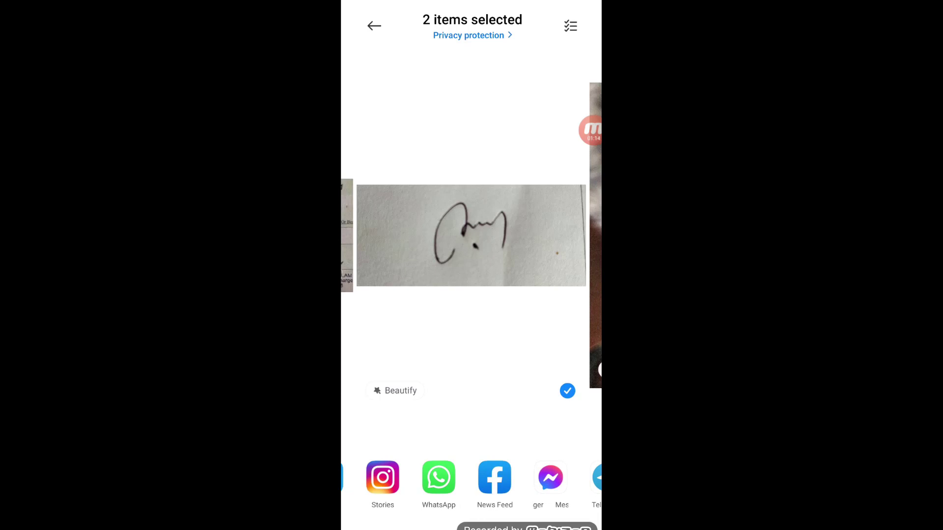
drag(461, 477, 375, 477)
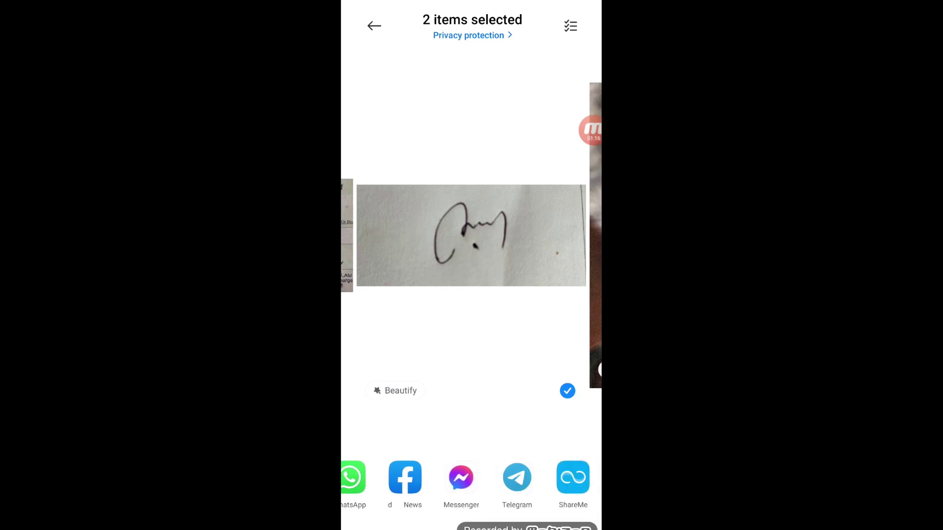
click(461, 477)
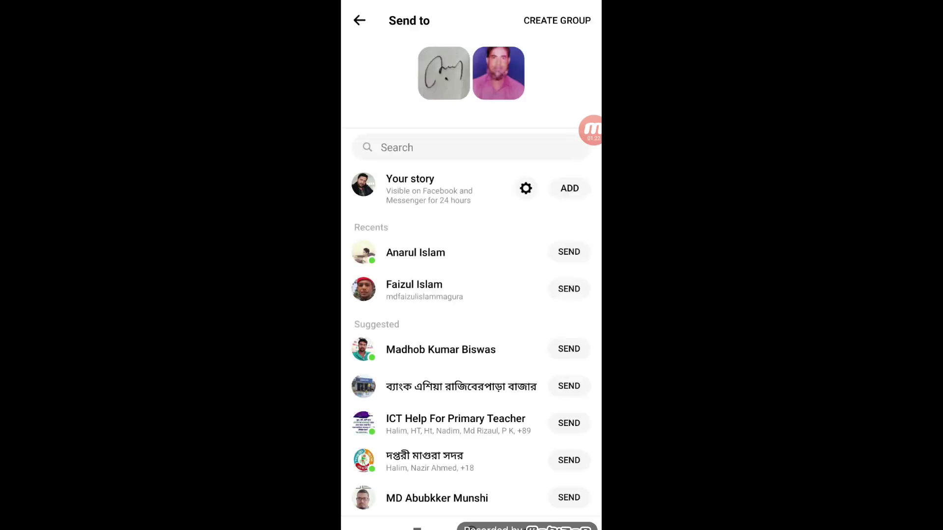
click(569, 339)
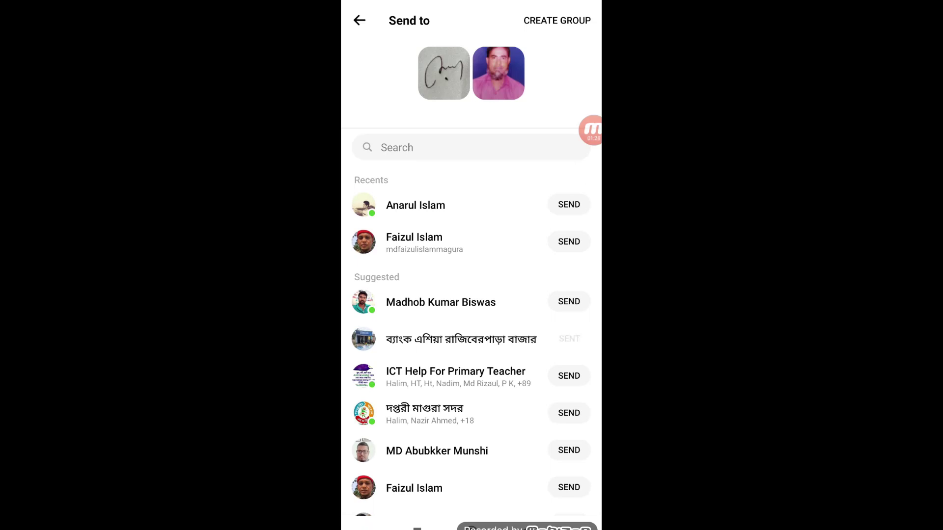
click(359, 20)
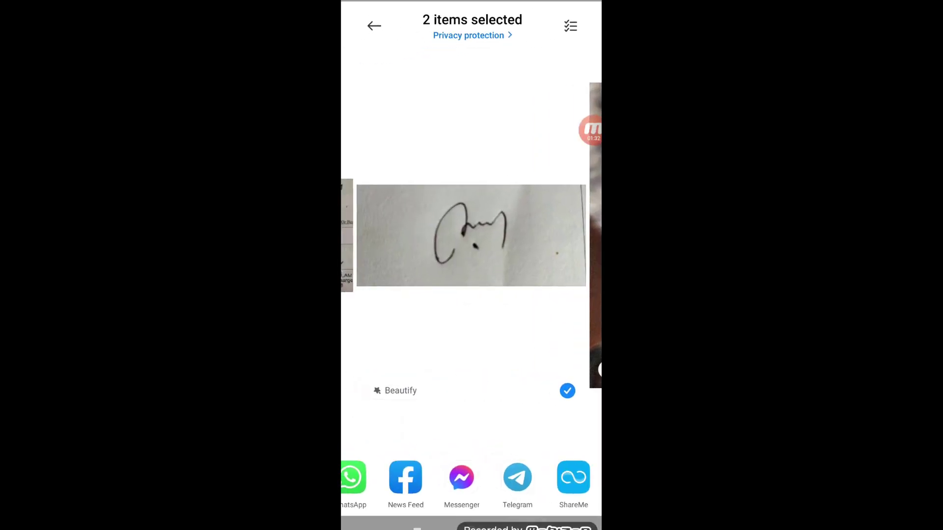
- Leave the Gallery and launch Chrome from the app list
click(525, 527)
click(471, 527)
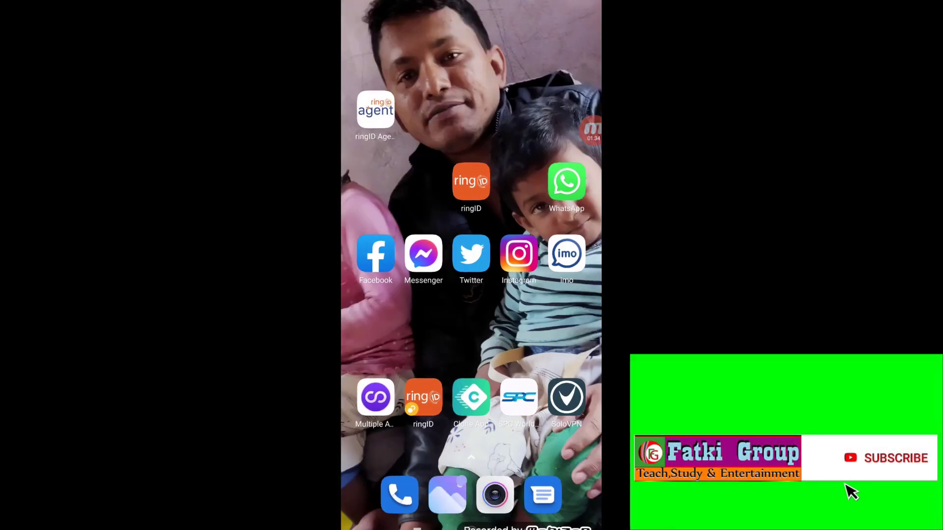
drag(471, 417, 471, 196)
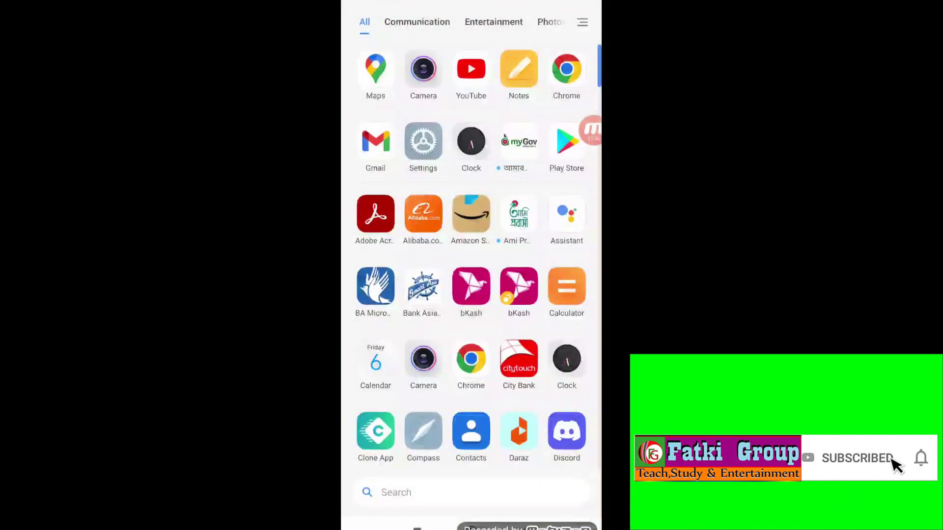
click(471, 359)
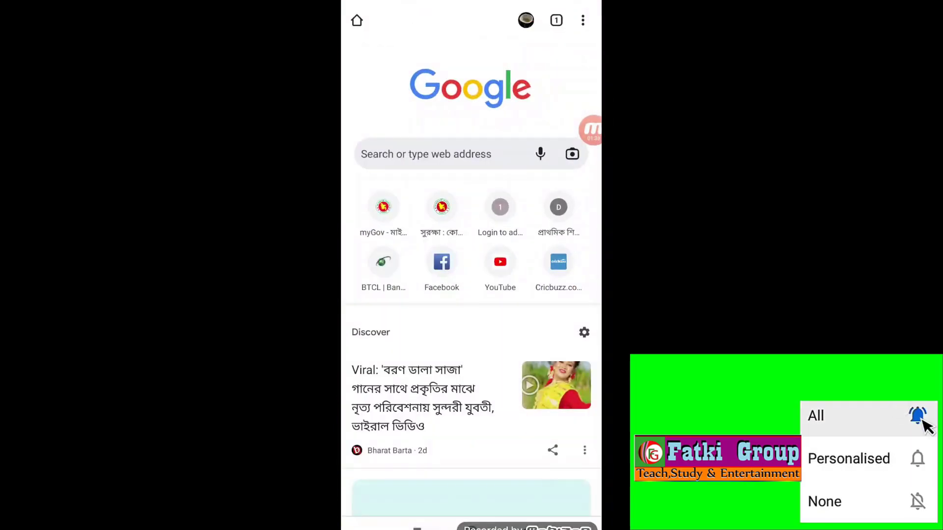
click(425, 153)
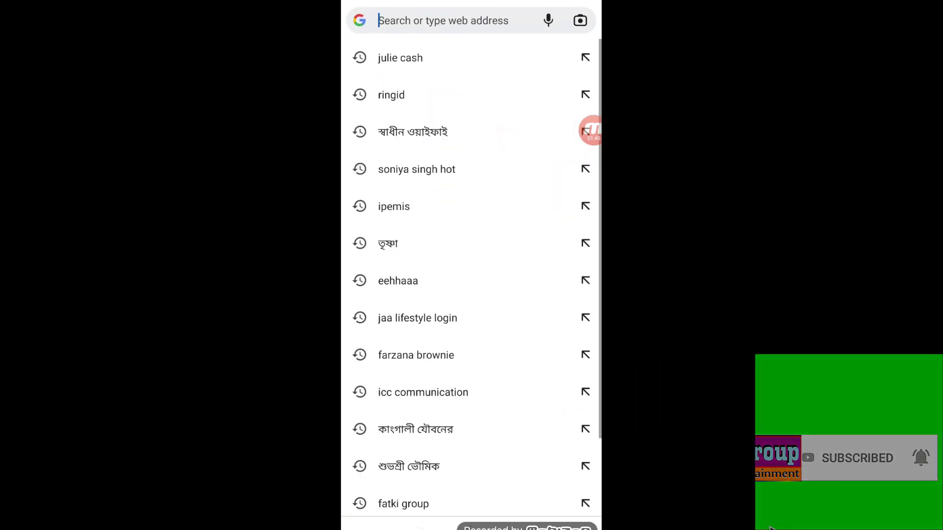
text(www.dpe.gov.bd)
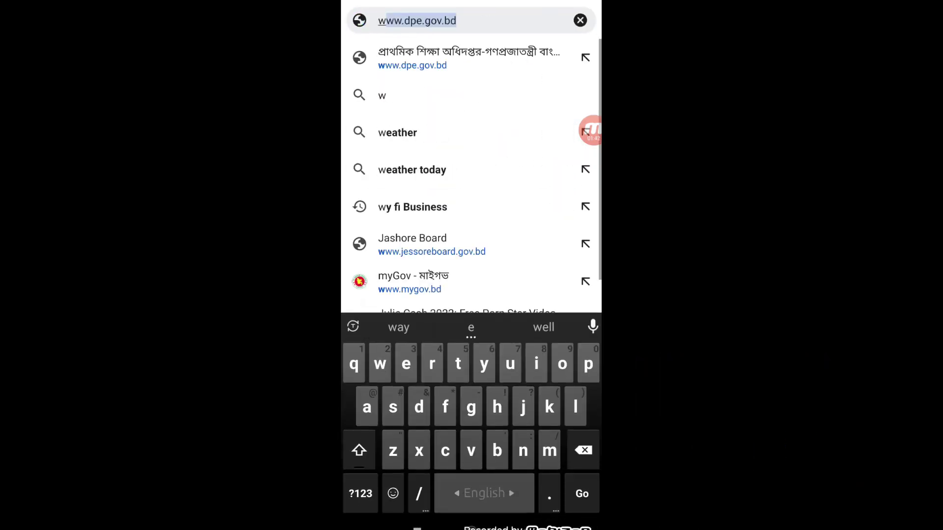
click(456, 21)
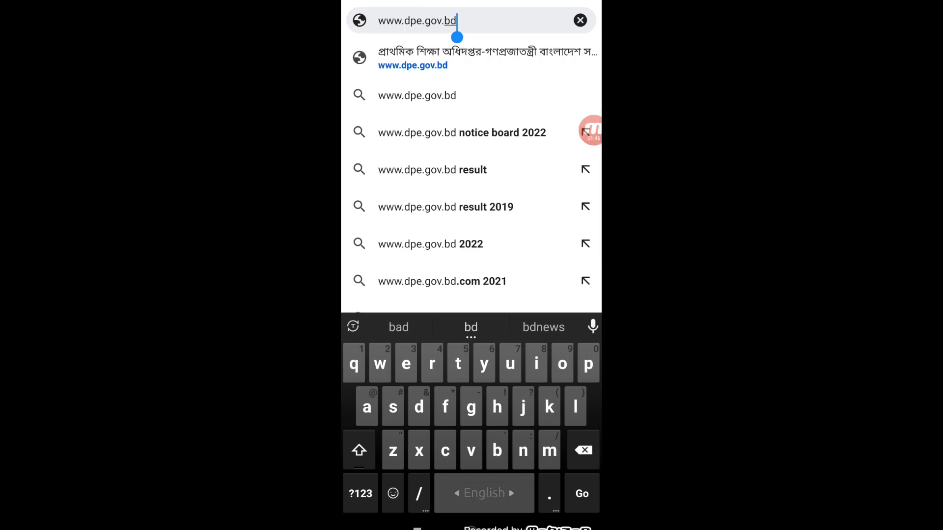
key(Return)
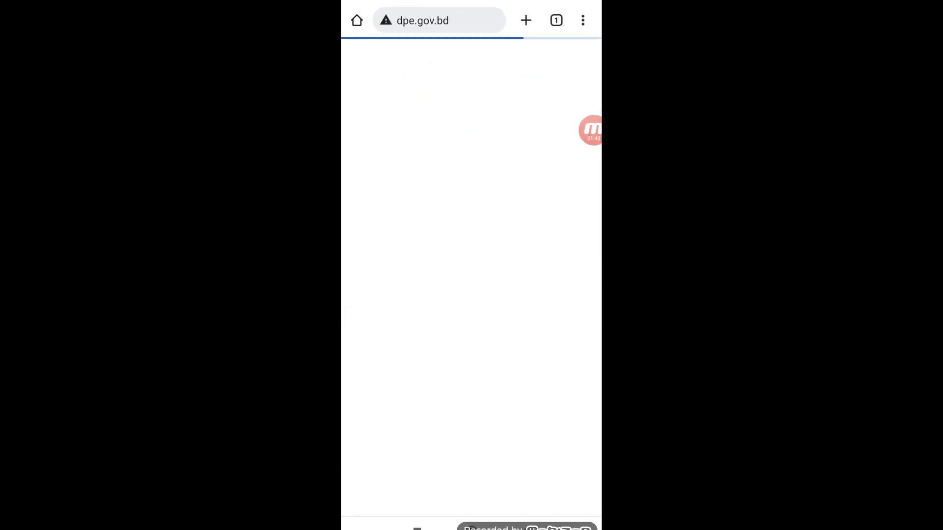
scroll(470, 275, down, 5)
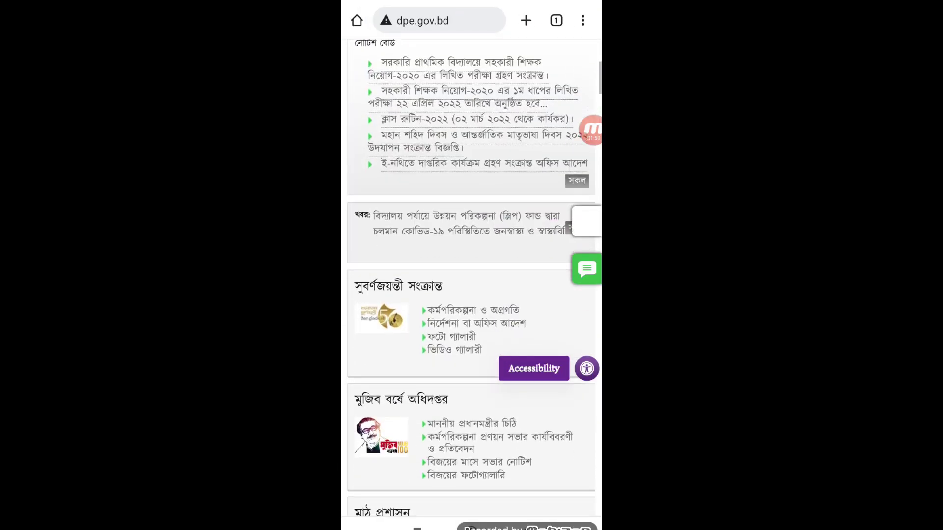
scroll(470, 275, down, 10)
scroll(471, 275, down, 10)
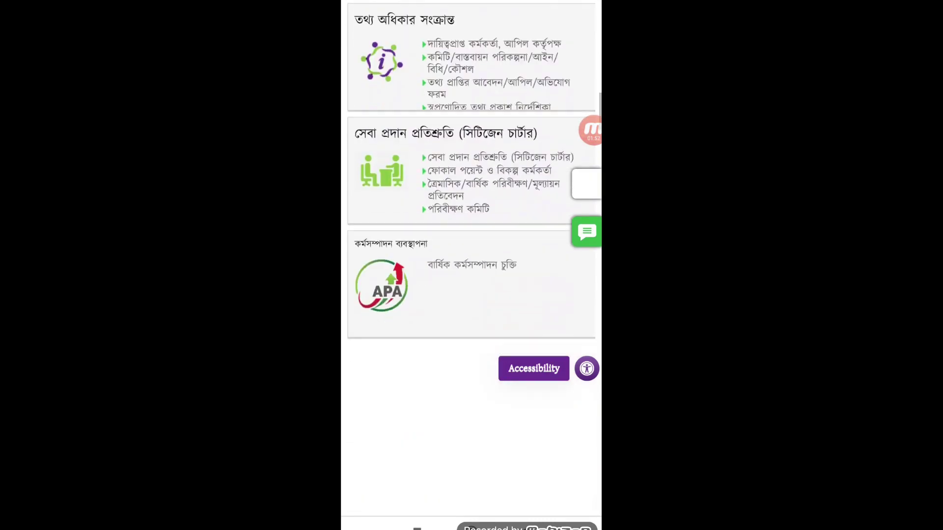
scroll(470, 275, up, 10)
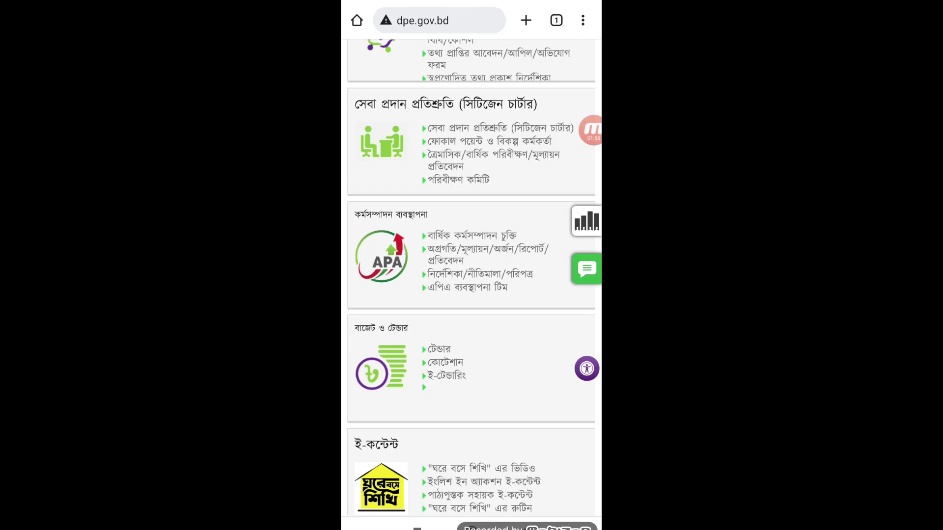
- Reload dpe.gov.bd and follow its 'Click your desire IPEMIS' link to the sign-in page
click(582, 20)
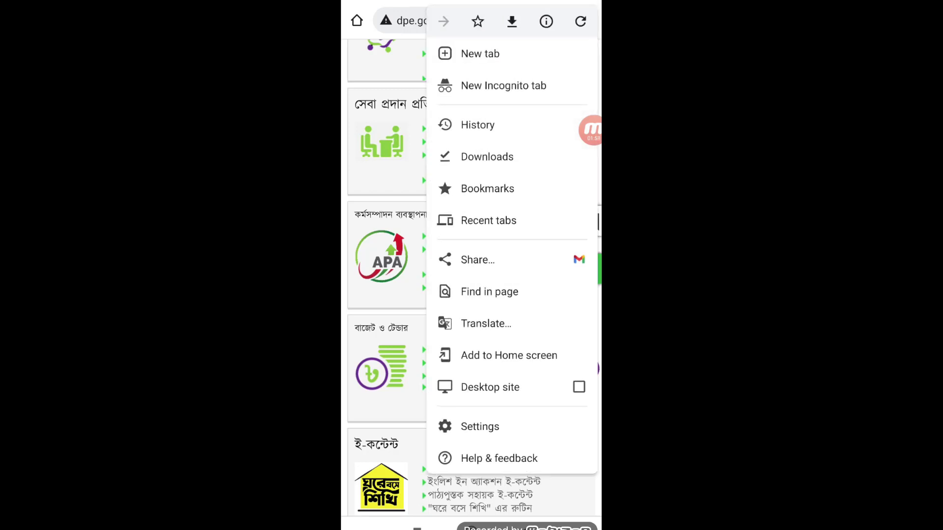
click(580, 21)
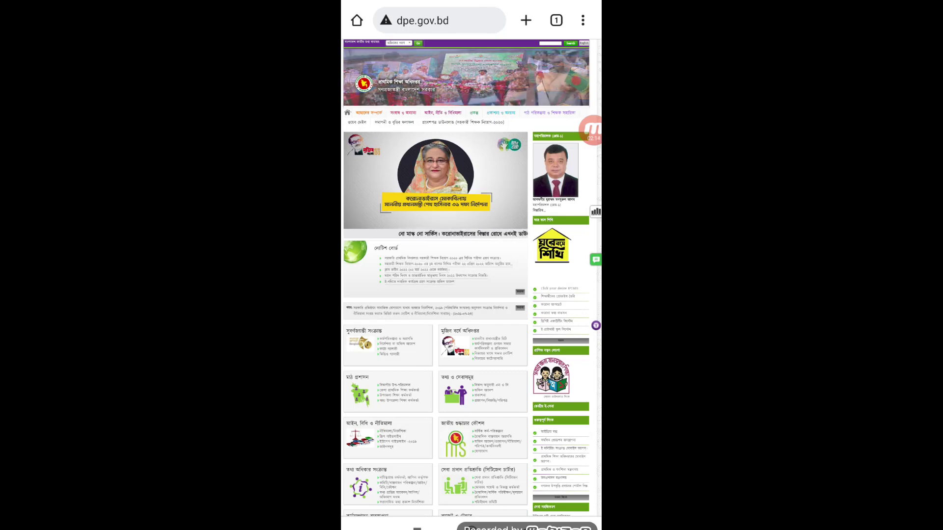
scroll(560, 245, up, 5)
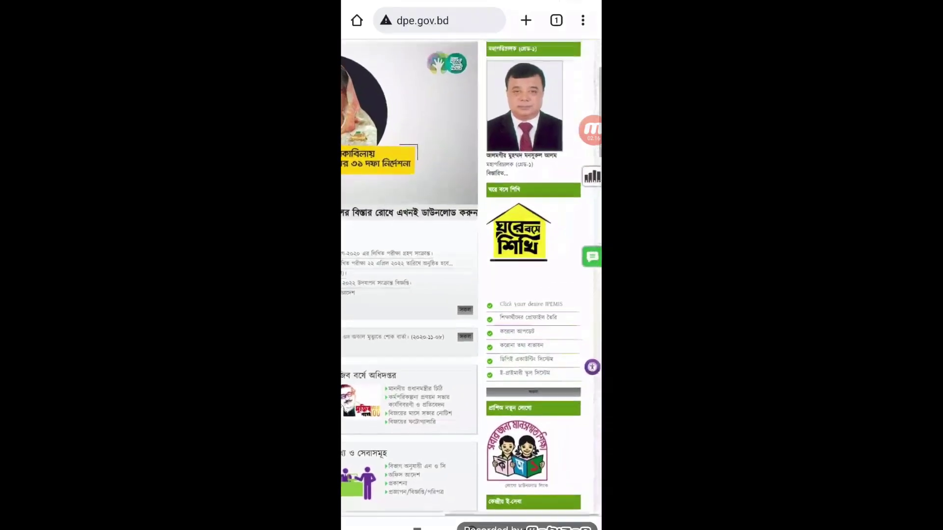
scroll(471, 278, down, 1)
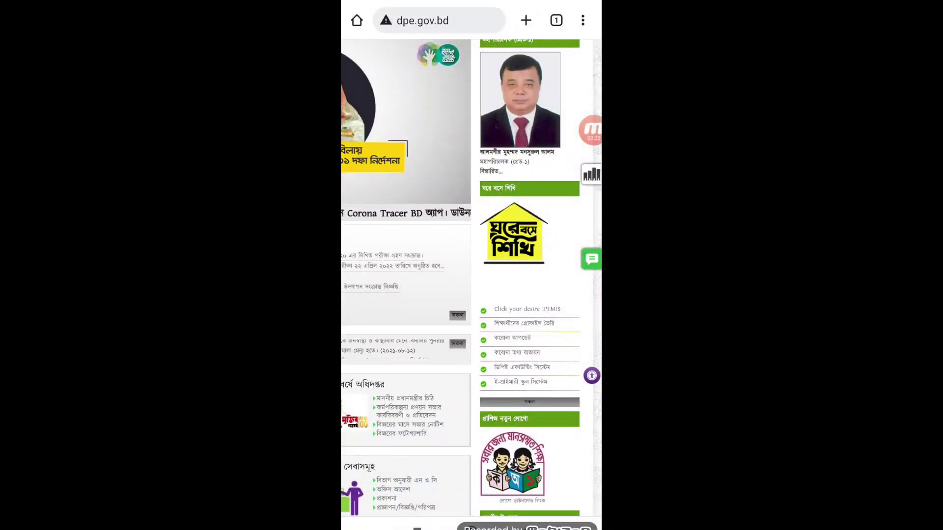
click(527, 308)
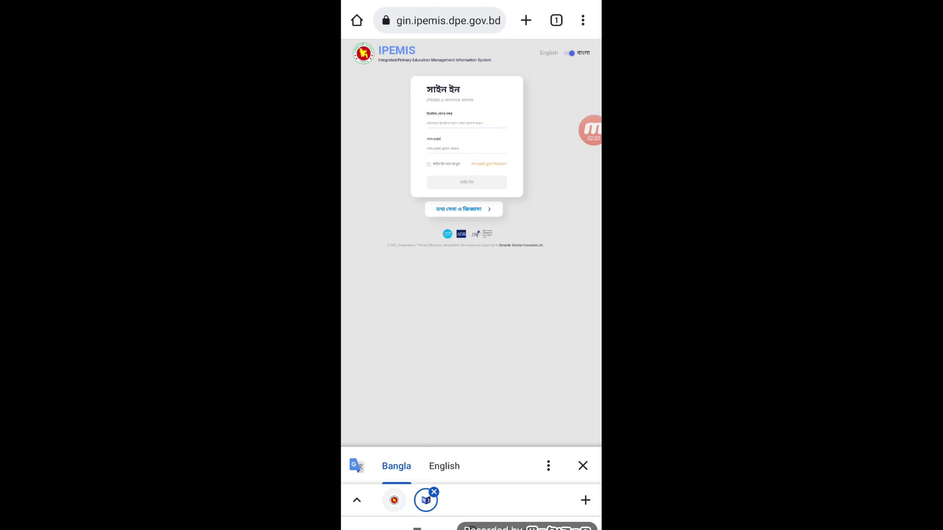
click(452, 123)
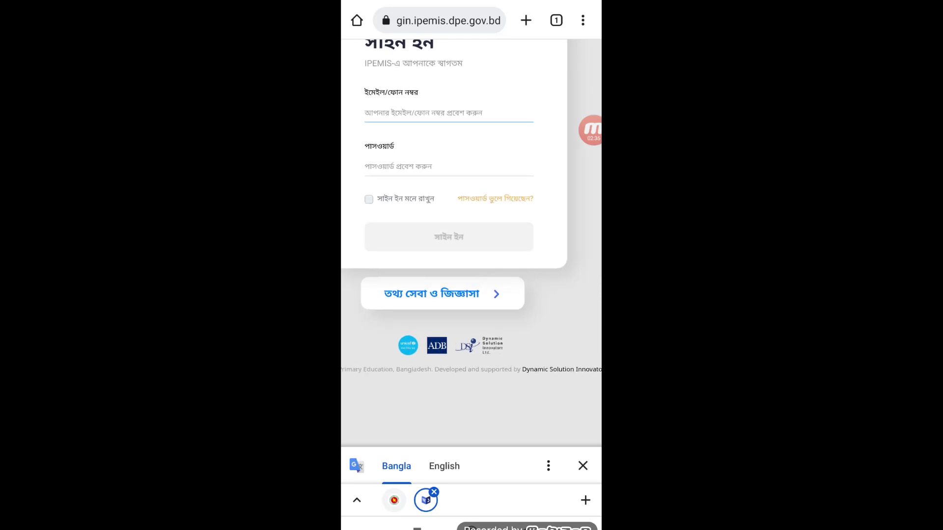
scroll(471, 243, up, 1)
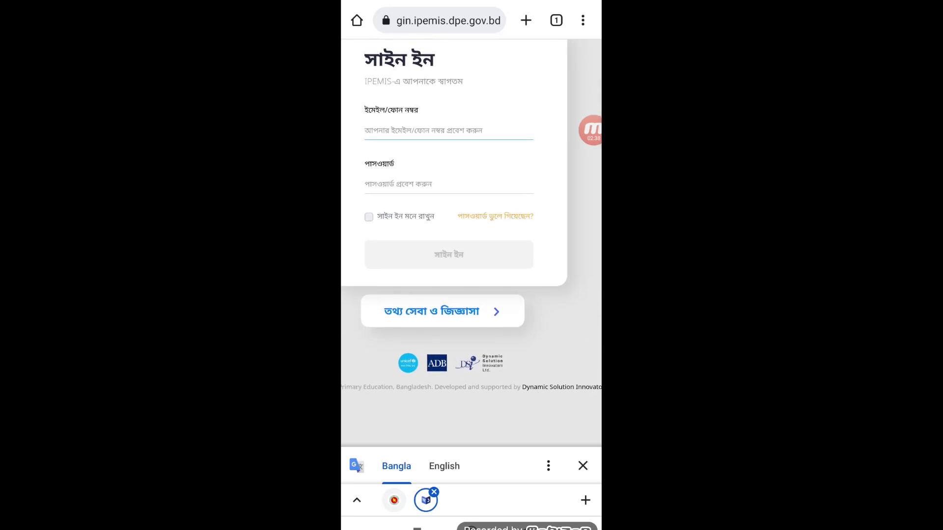
scroll(471, 243, down, 1)
scroll(472, 243, up, 2)
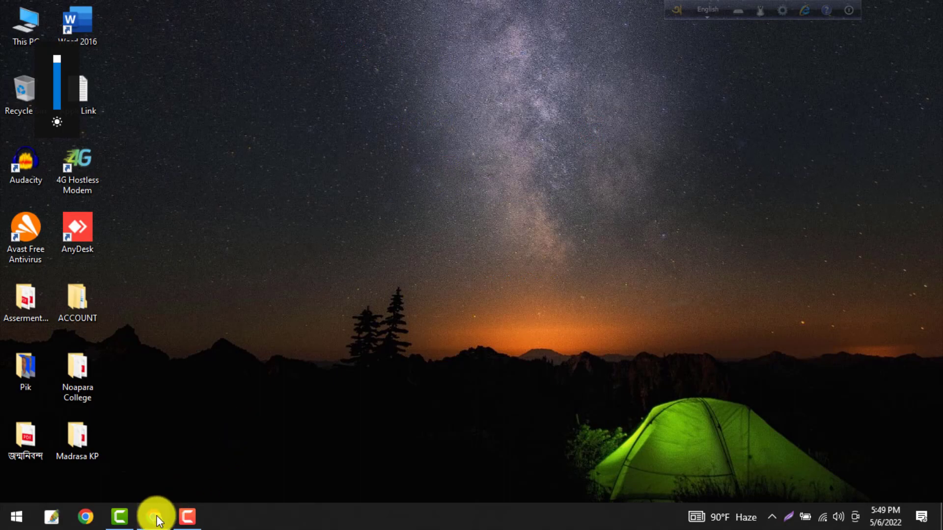
- In desktop Chrome, search Google for 'ipemis dpe gov bd', then add a new blank tab
mouse_move(155, 520)
click(141, 449)
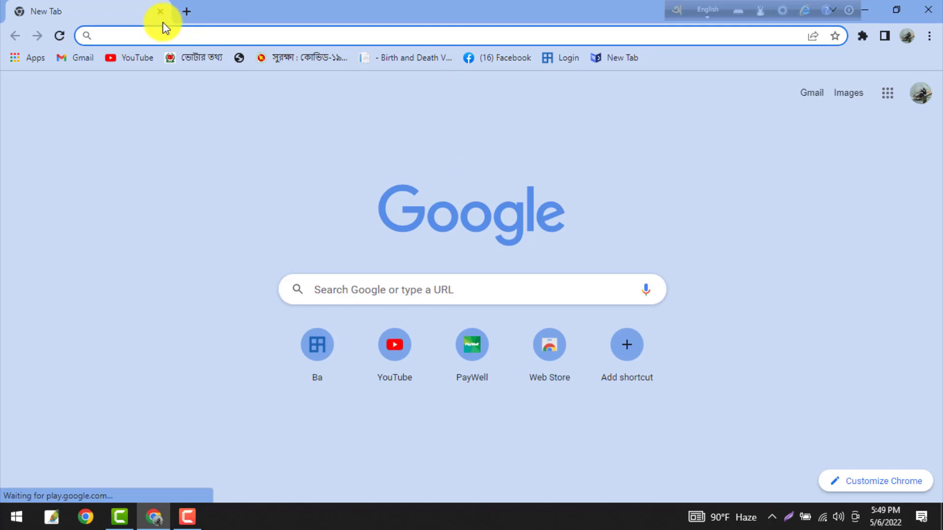
text(ip)
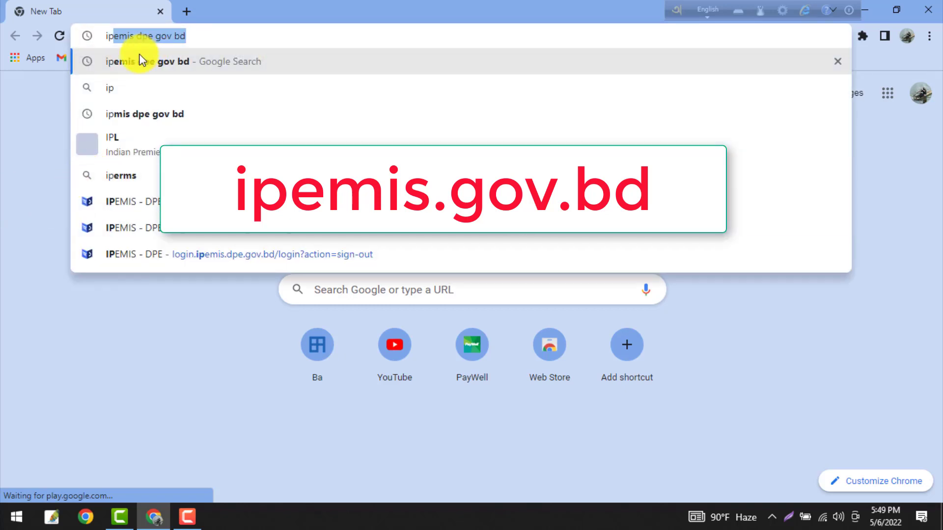
click(188, 60)
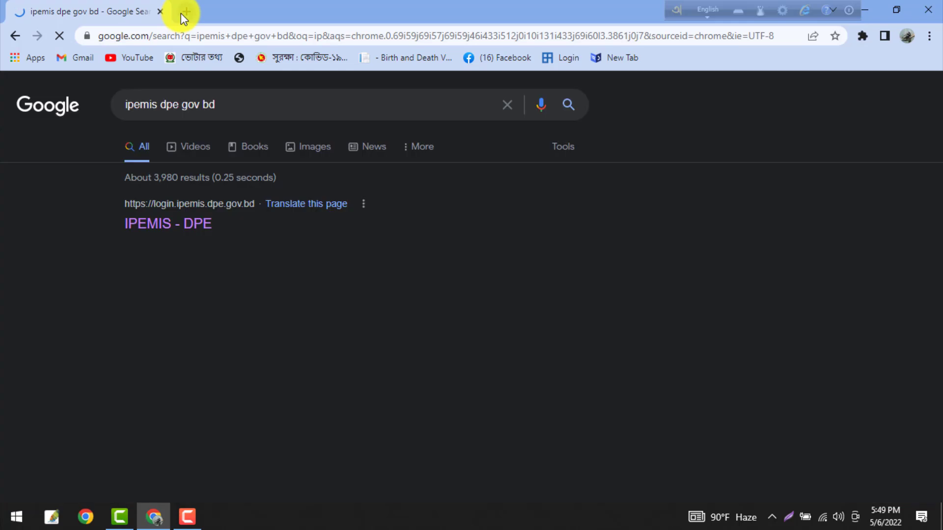
click(185, 12)
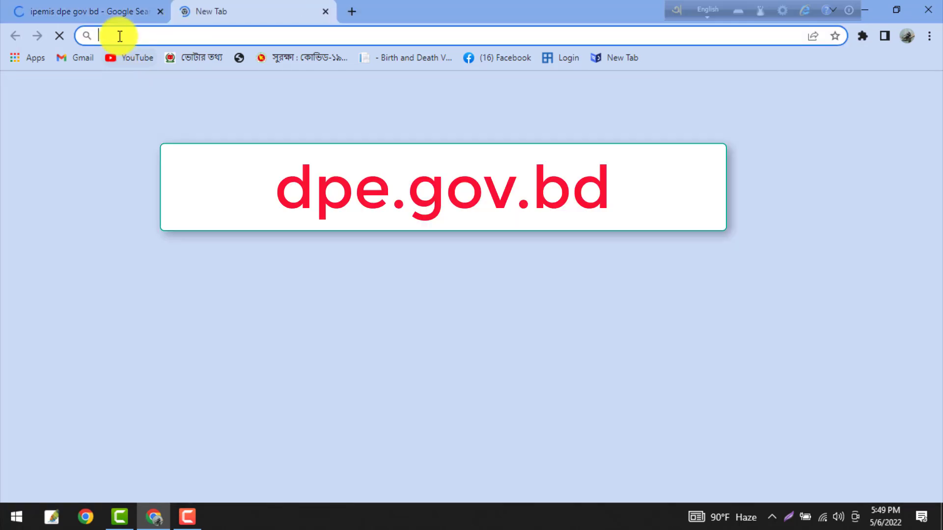
text(ww)
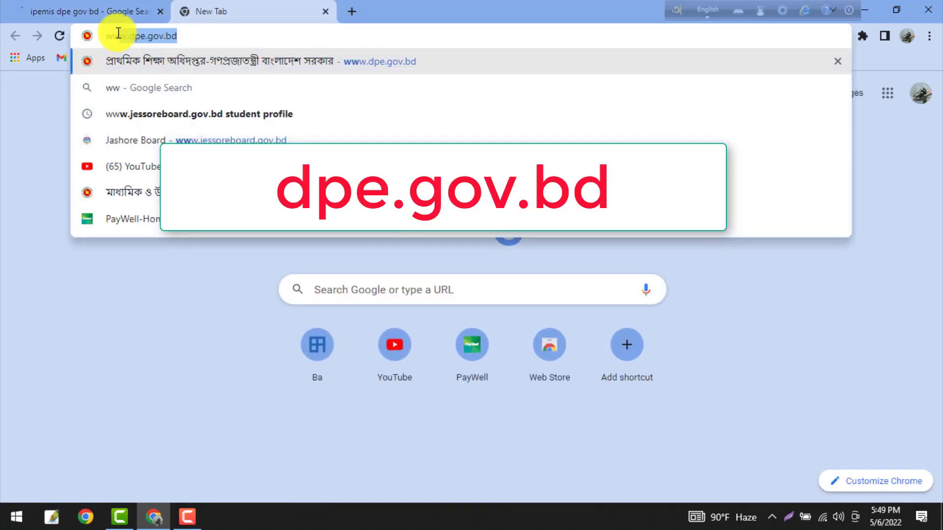
click(387, 61)
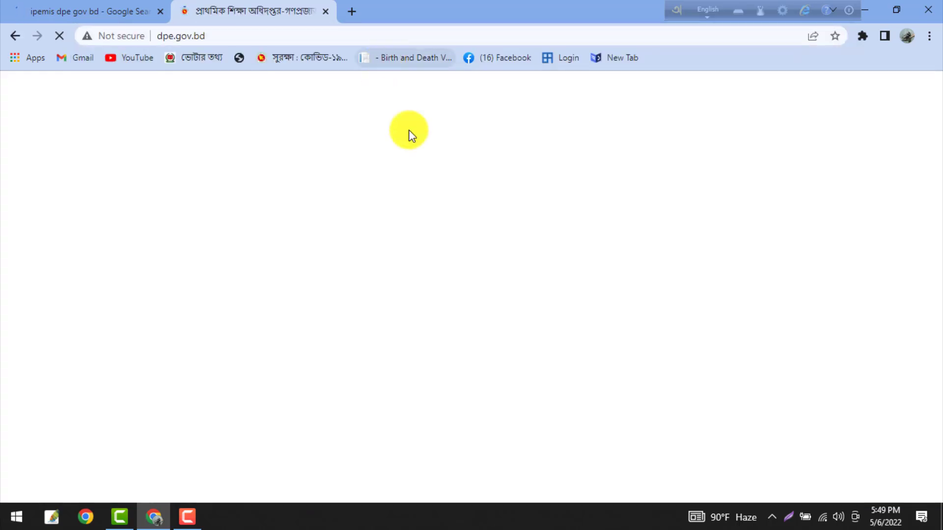
scroll(764, 282, down, 10)
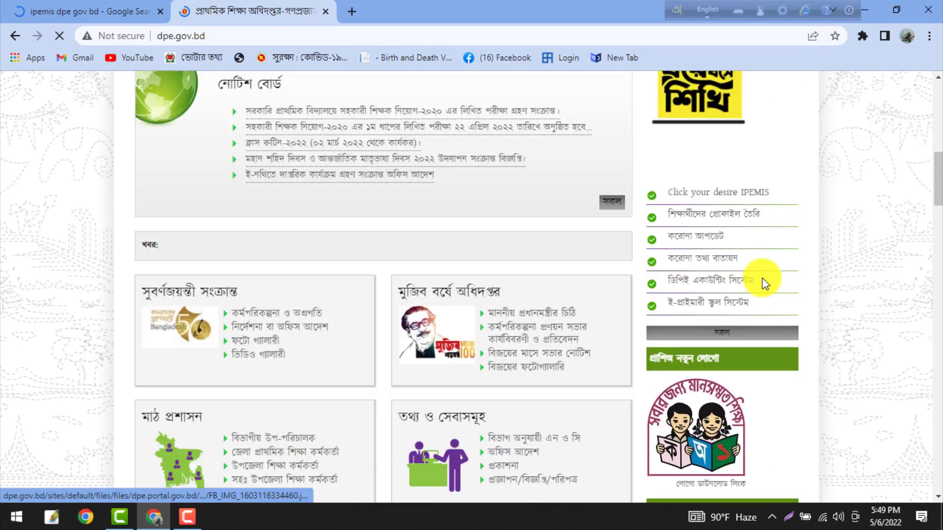
click(754, 197)
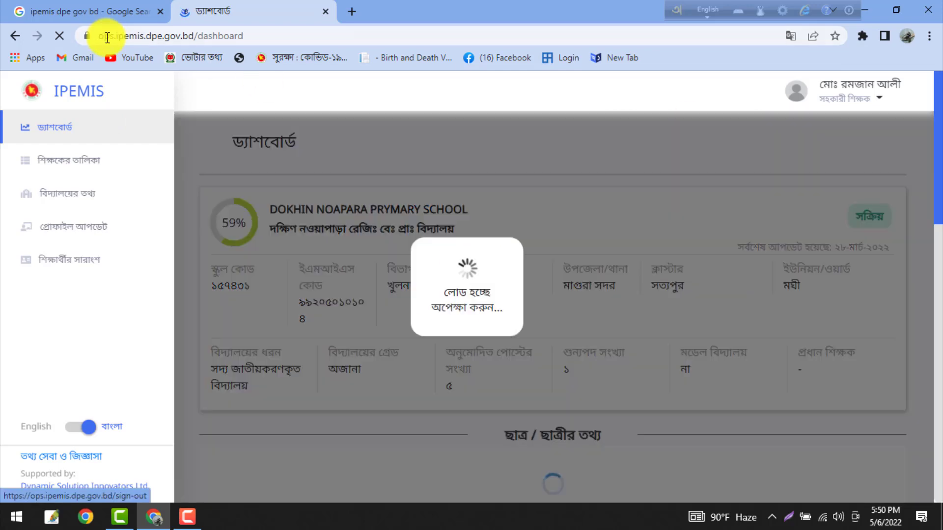
- Open the 'IPEMIS - DPE' Google result and compare the two IPEMIS sign-in tabs
click(94, 11)
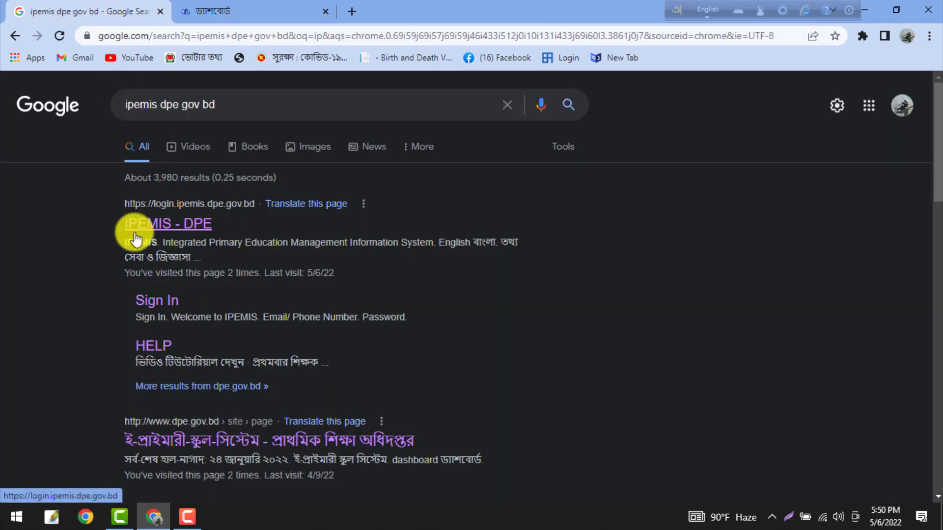
click(173, 226)
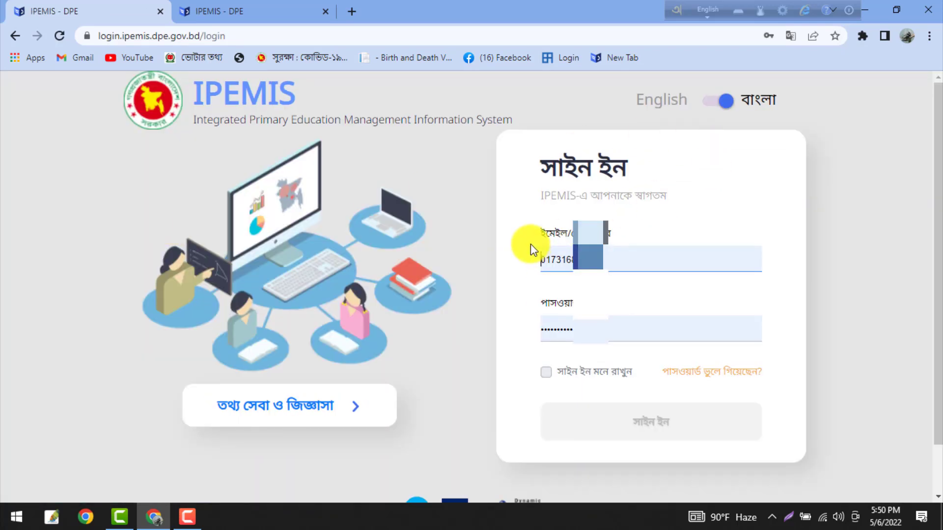
click(167, 14)
click(108, 13)
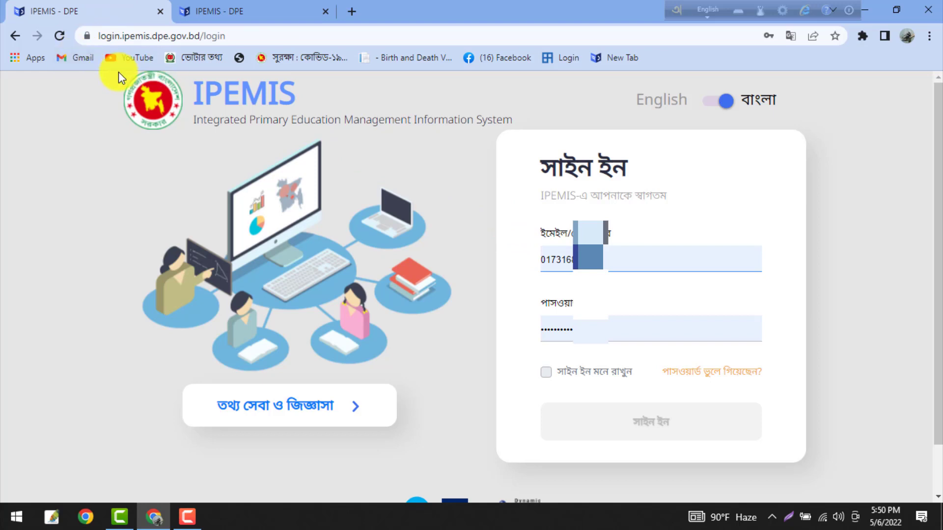
click(226, 36)
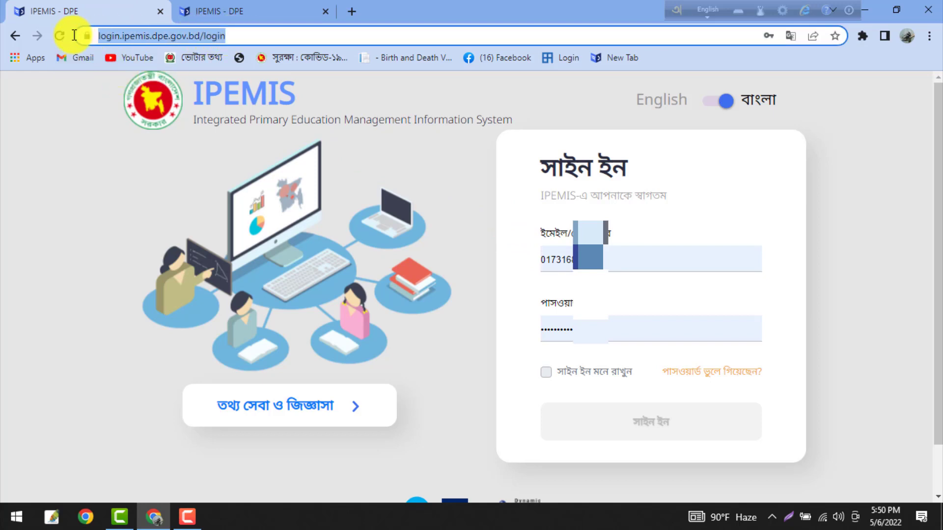
click(248, 10)
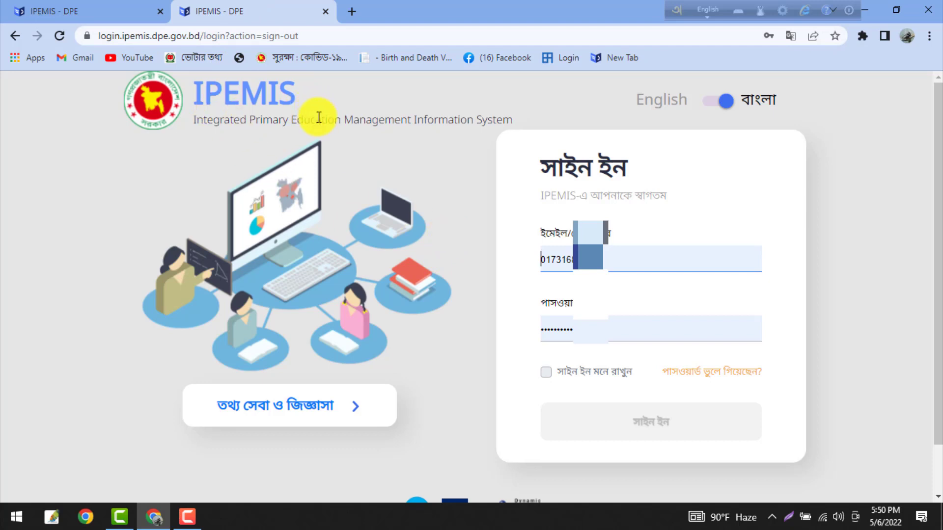
- Highlight the IPEMIS heading and subtitle, then switch the sign-in page to Bangla
drag(296, 91, 181, 103)
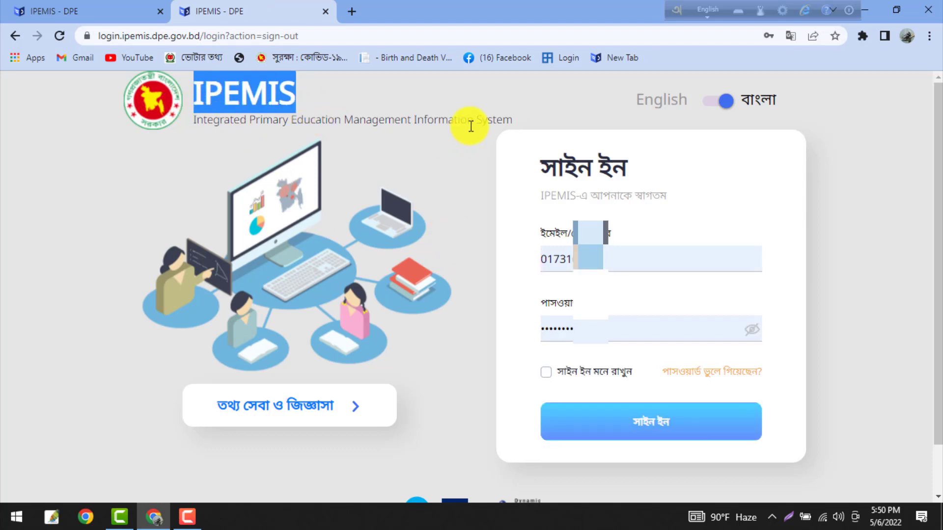
drag(525, 117, 198, 128)
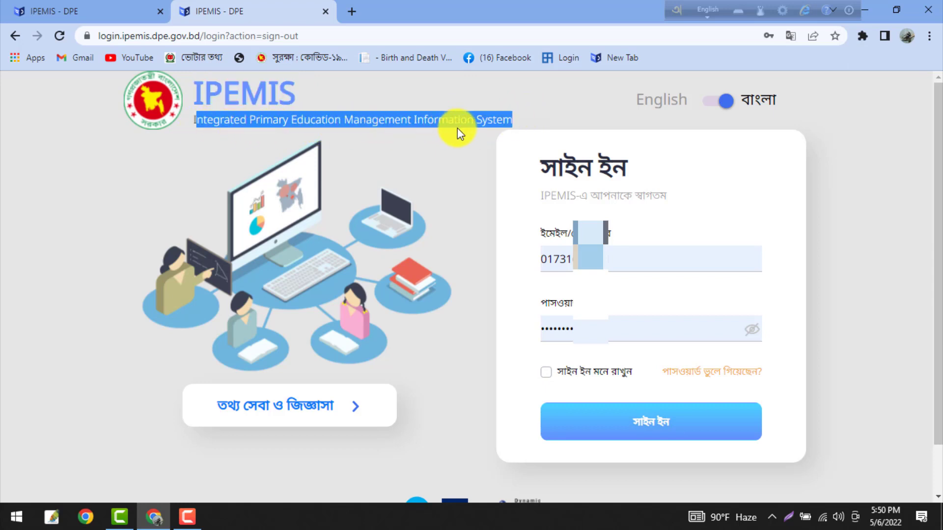
click(598, 98)
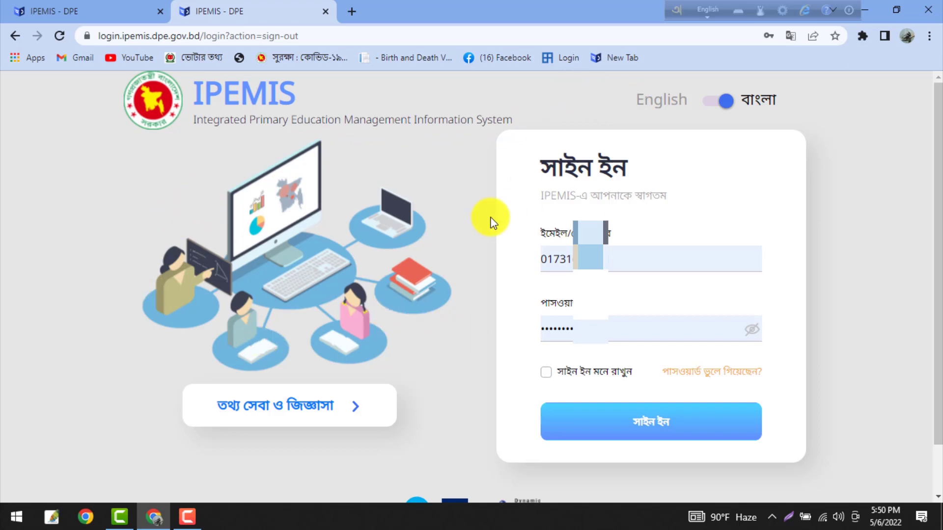
click(703, 108)
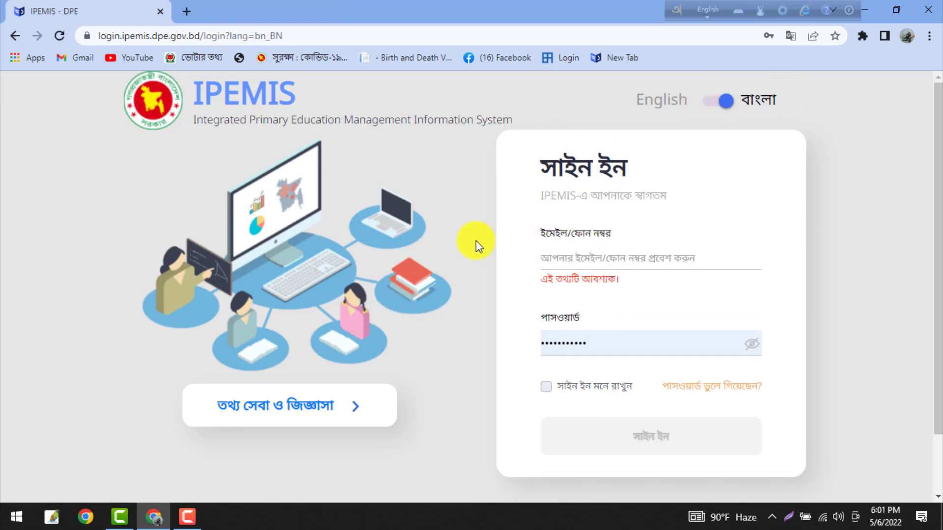
- Open the IPEMIS help page and view the FAQ, user guide downloads and offline forms
click(322, 418)
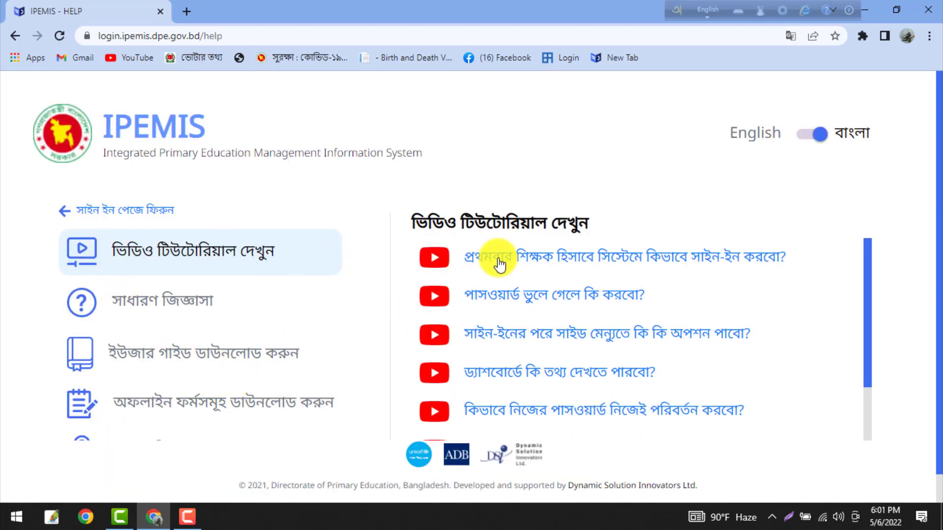
scroll(540, 288, down, 4)
scroll(639, 400, down, 3)
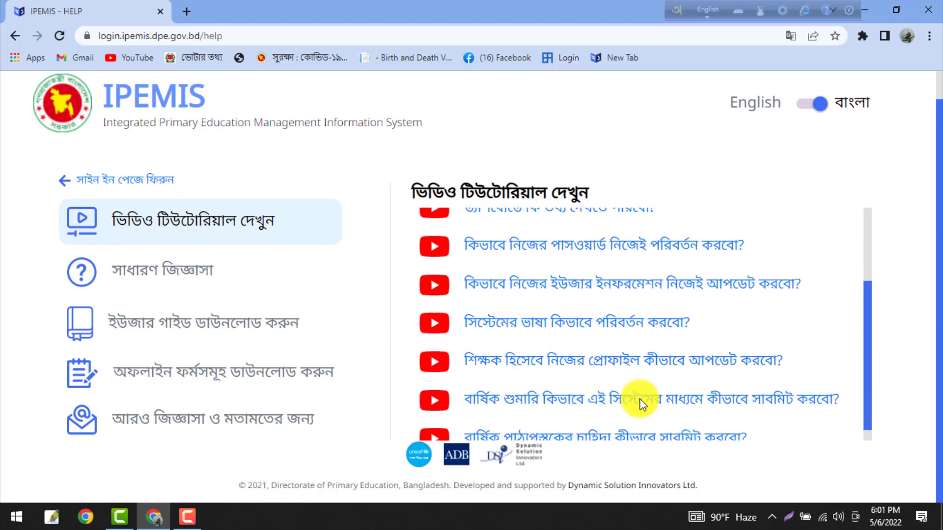
click(166, 270)
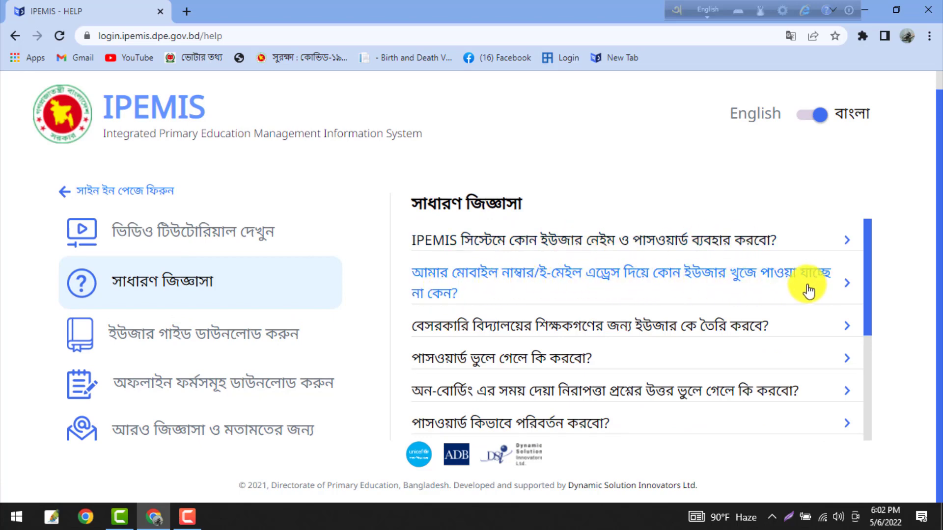
scroll(545, 301, down, 1)
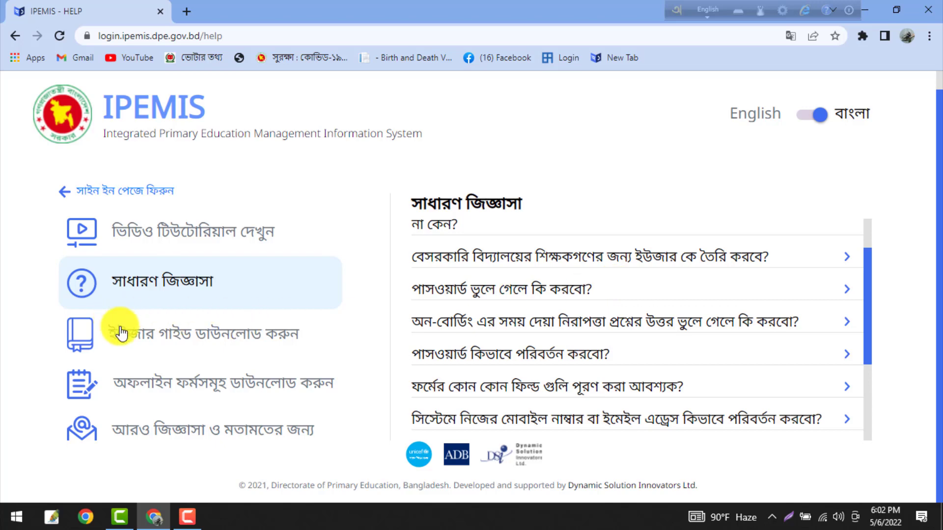
click(204, 329)
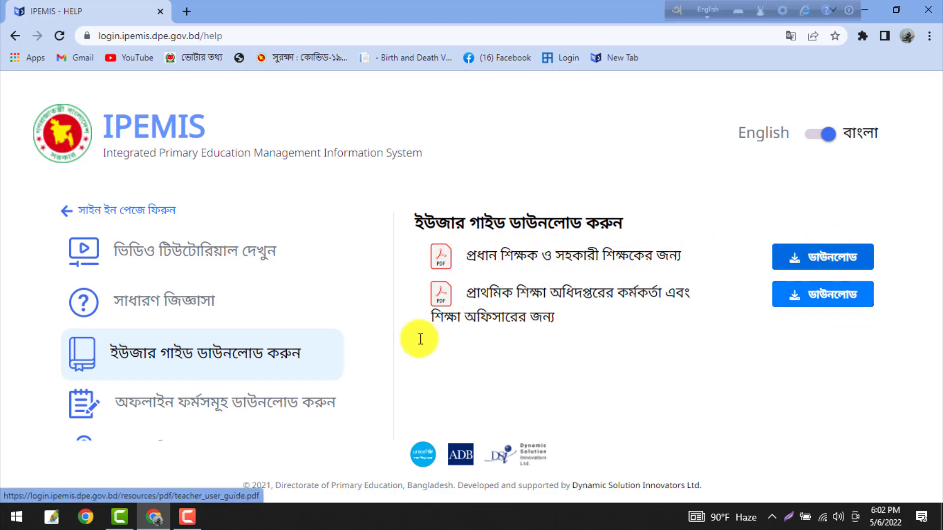
click(220, 410)
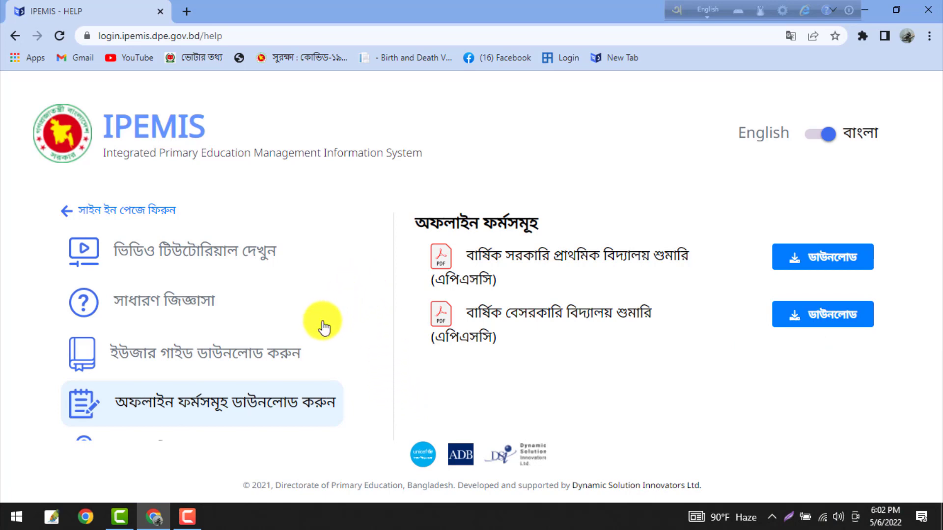
- Review the support contact email and Facebook group link, then return to sign-in
click(147, 434)
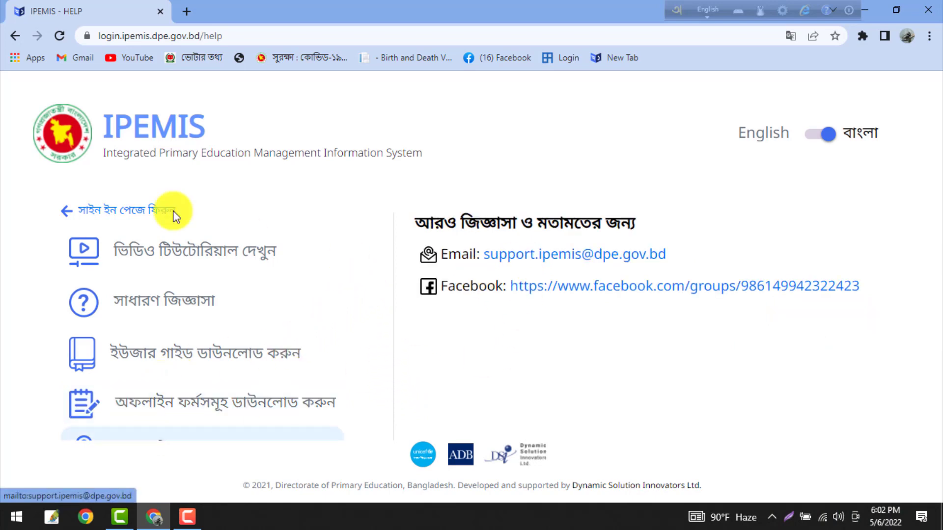
drag(365, 154, 478, 189)
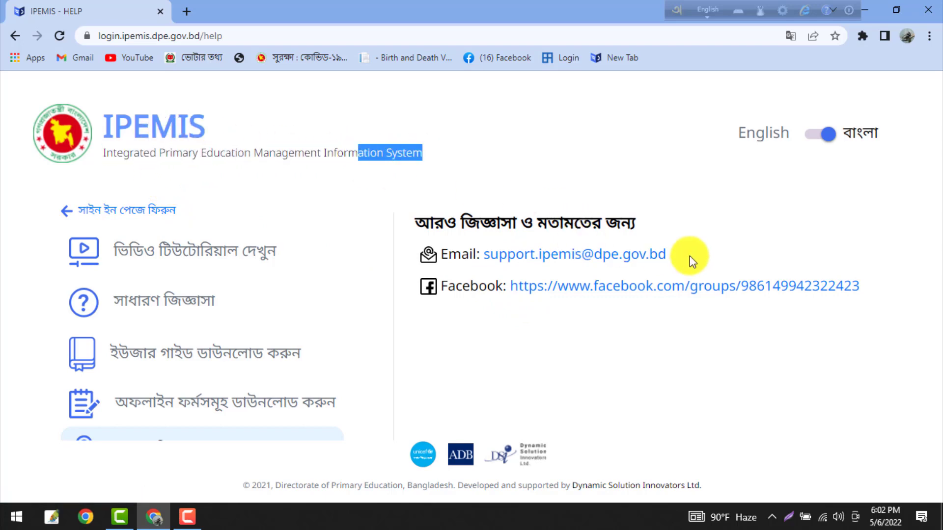
drag(689, 255, 474, 256)
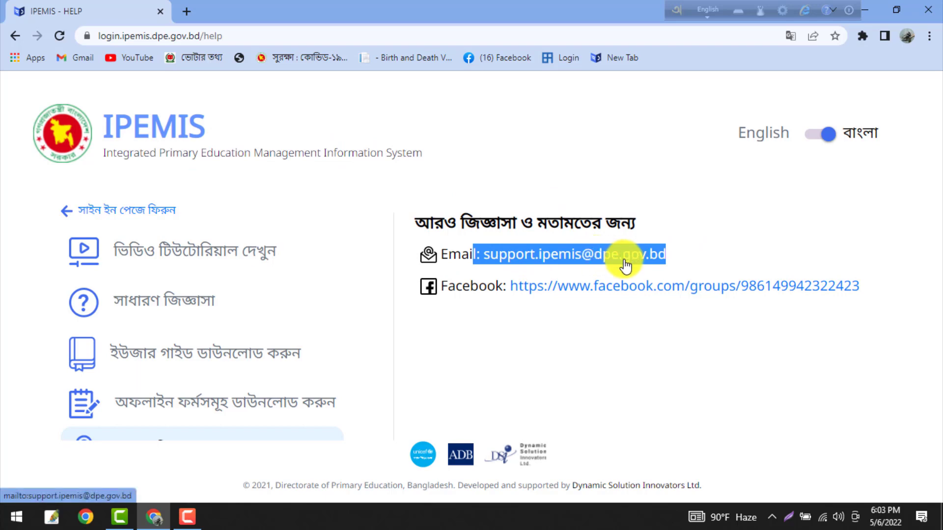
click(613, 360)
drag(885, 290, 493, 315)
click(647, 372)
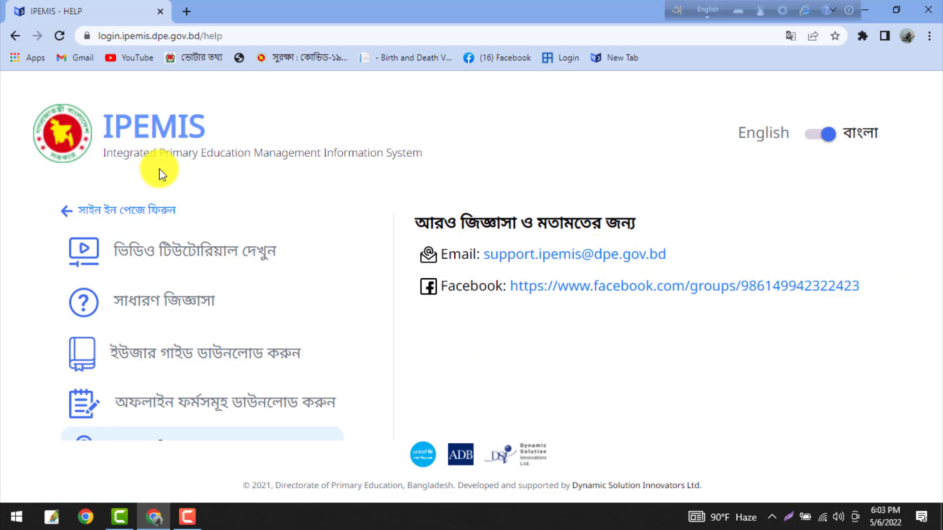
click(74, 210)
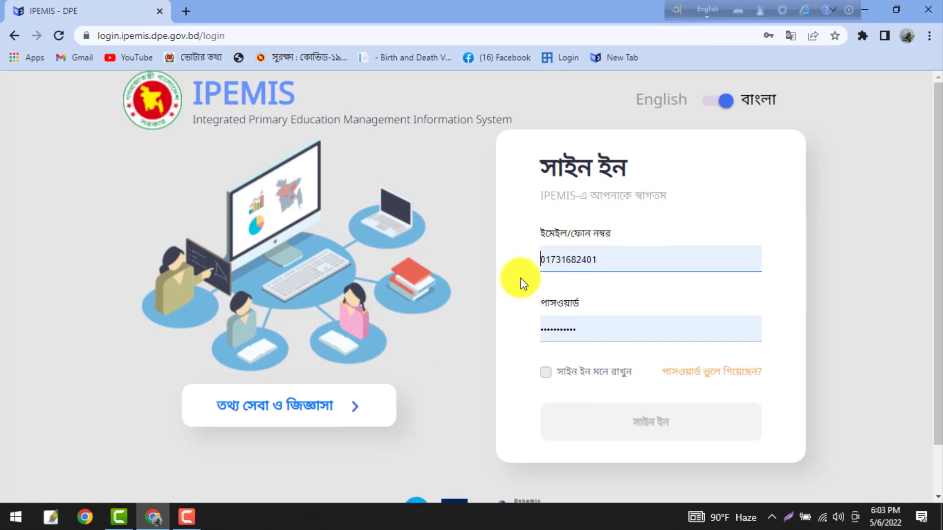
- Replace the login with the teacher's phone number and new password, tick Remember, and sign in
double_click(612, 258)
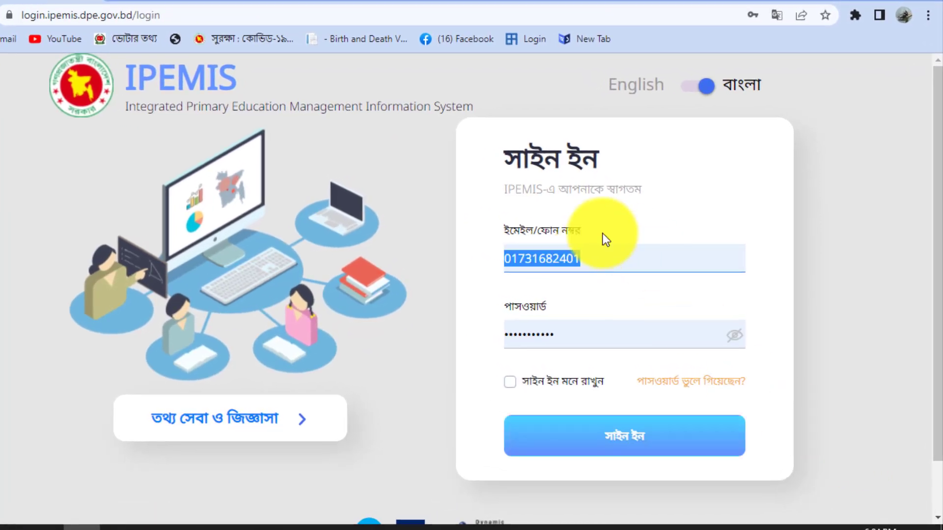
key(BackSpace)
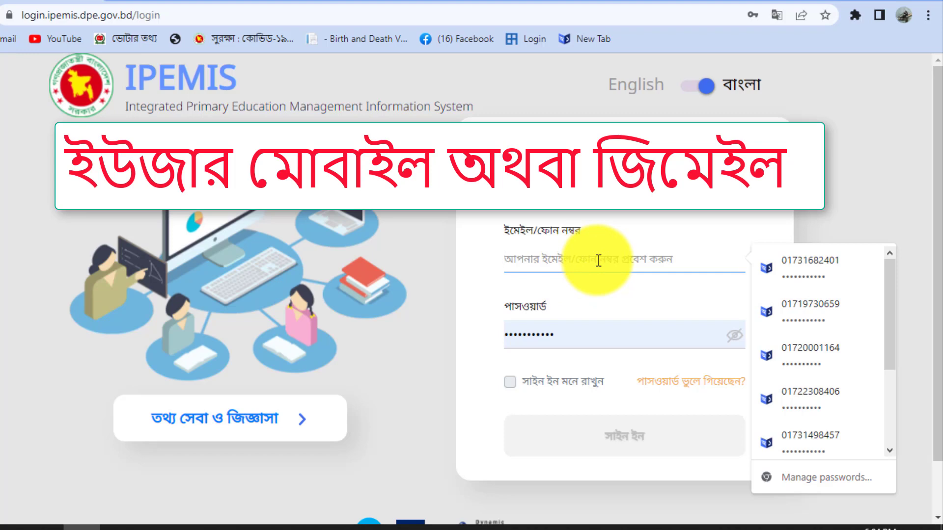
text(017)
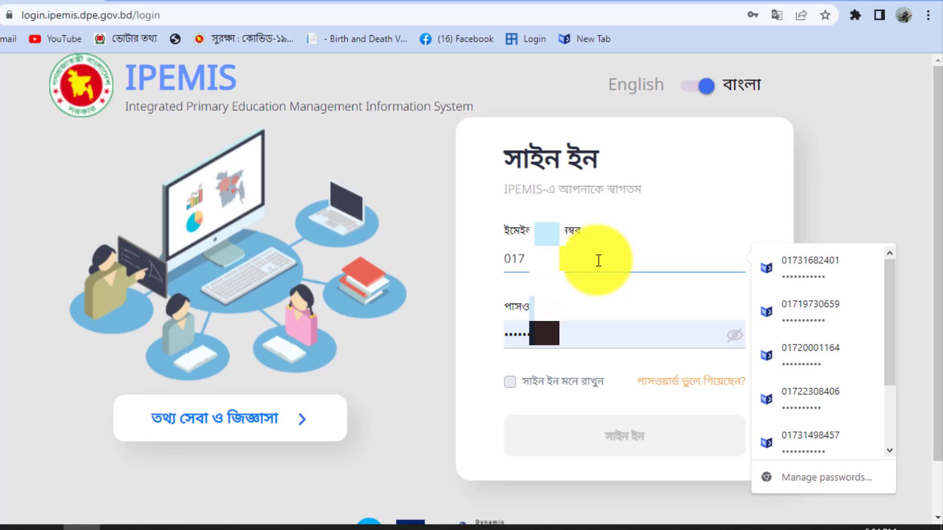
text(81)
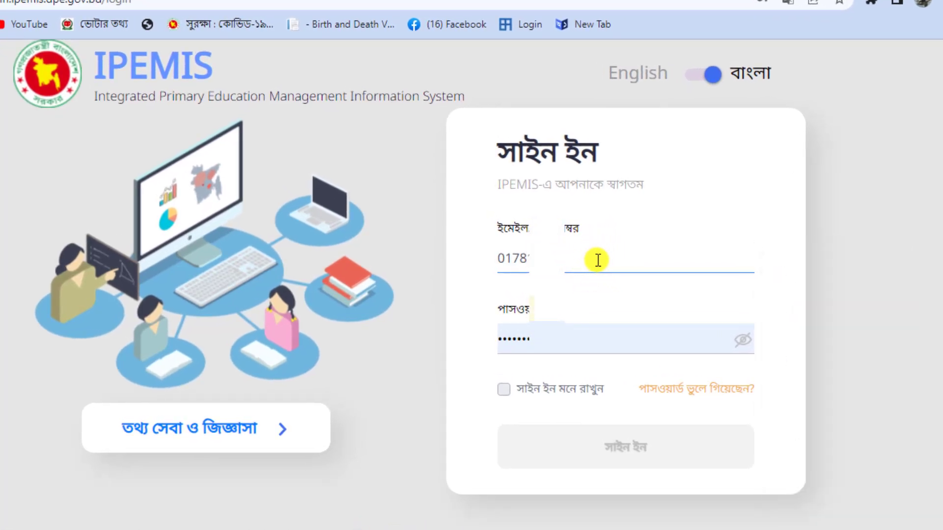
text(30)
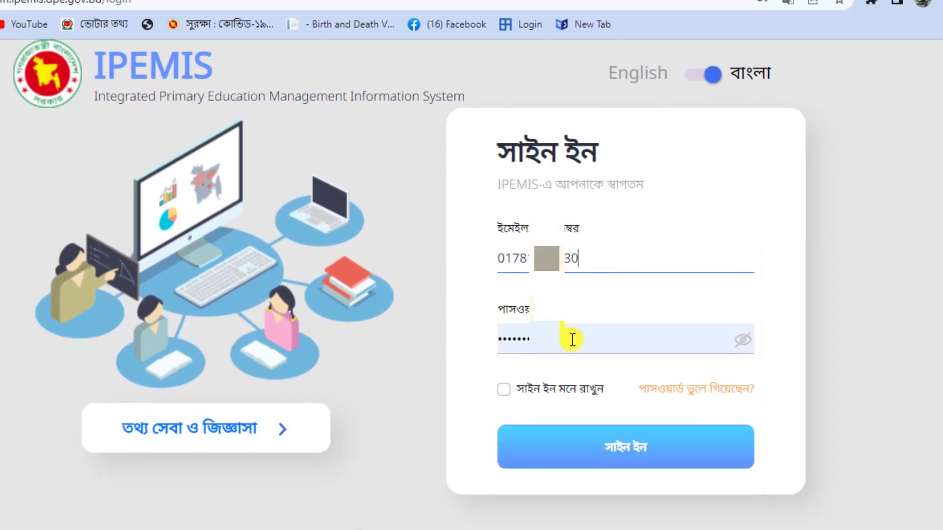
drag(575, 345, 462, 352)
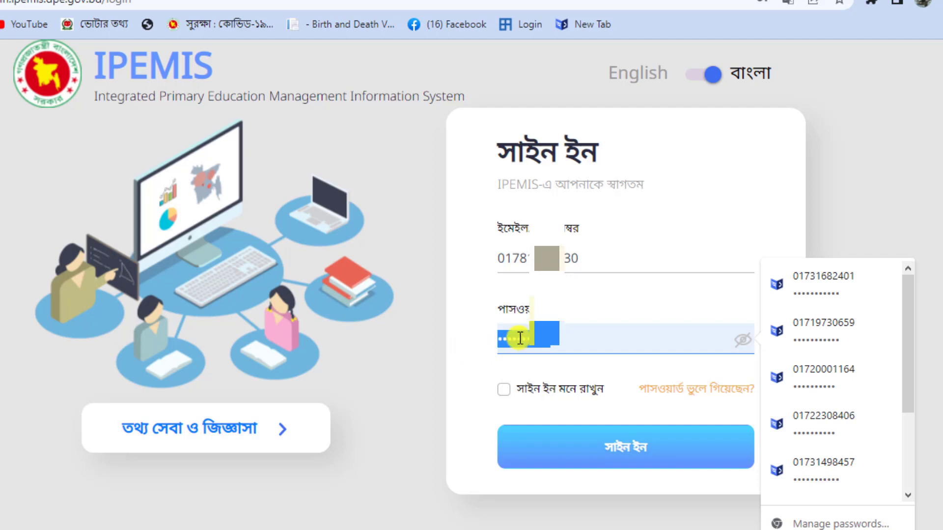
text(••)
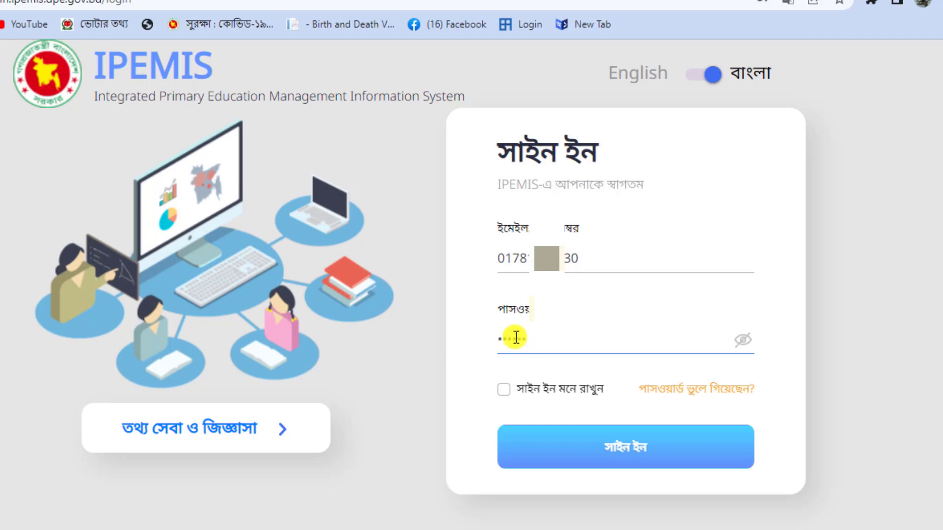
click(504, 390)
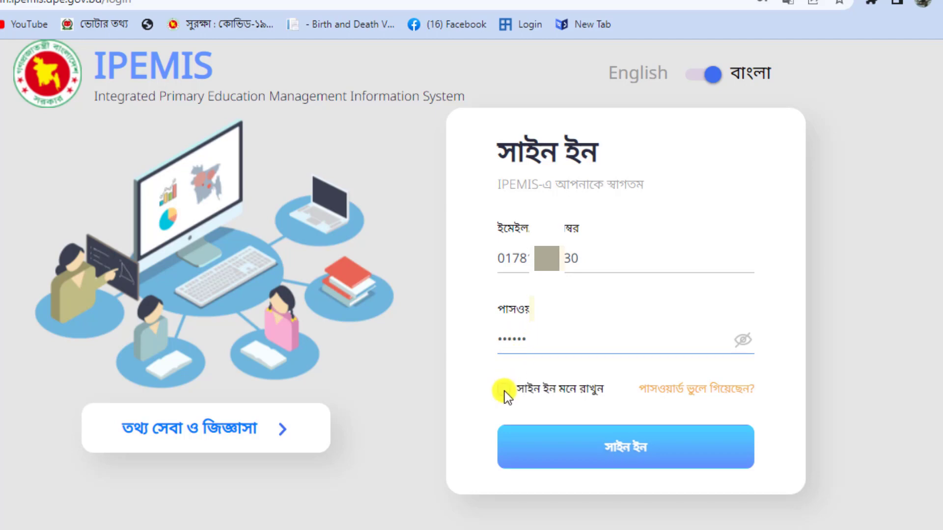
click(603, 454)
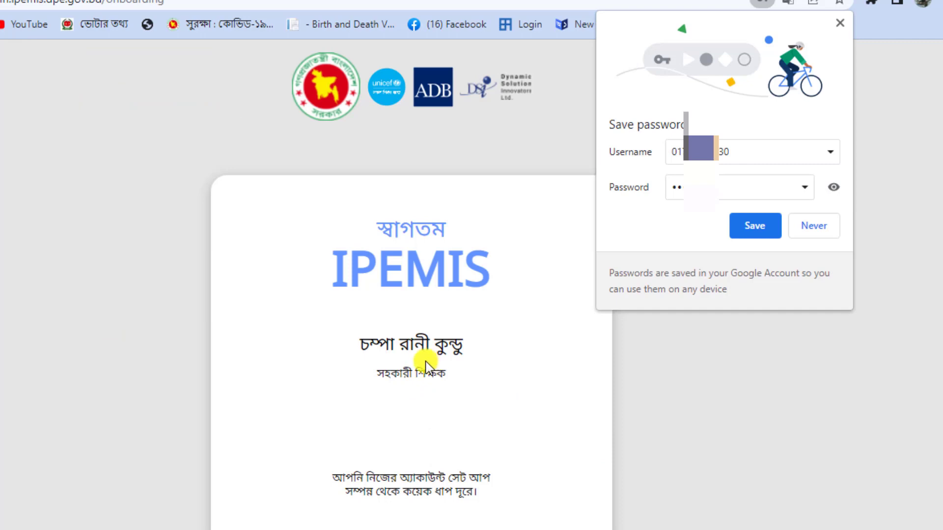
- Save the login in Chrome's password bubble and begin onboarding with শুরু করুন
scroll(403, 348, down, 2)
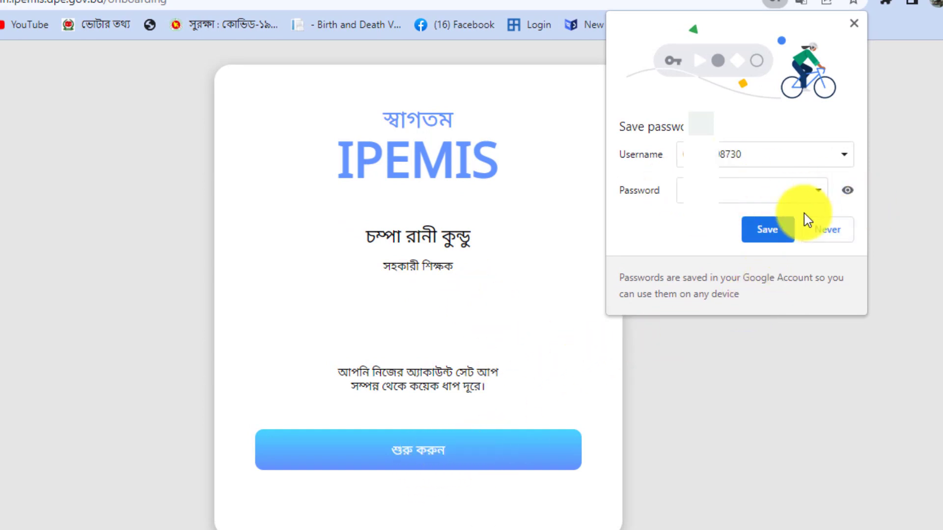
click(768, 232)
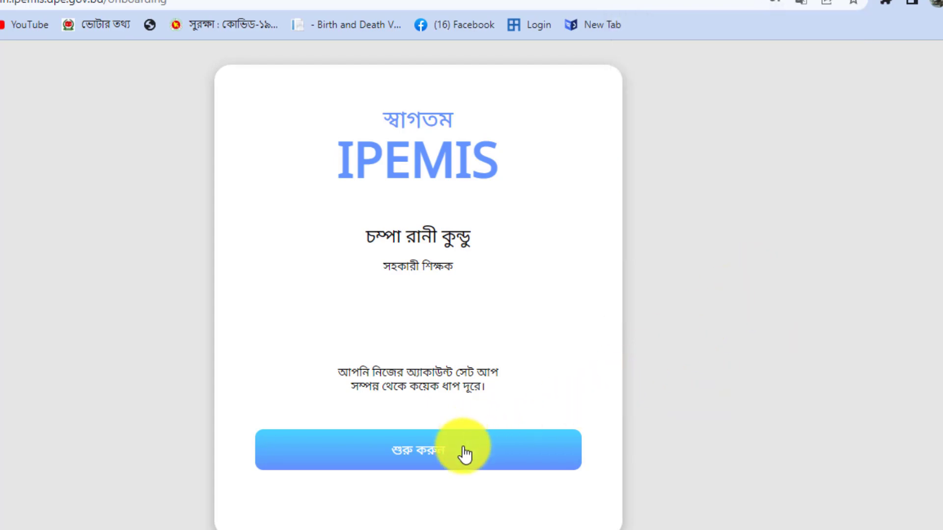
click(464, 450)
scroll(547, 358, down, 3)
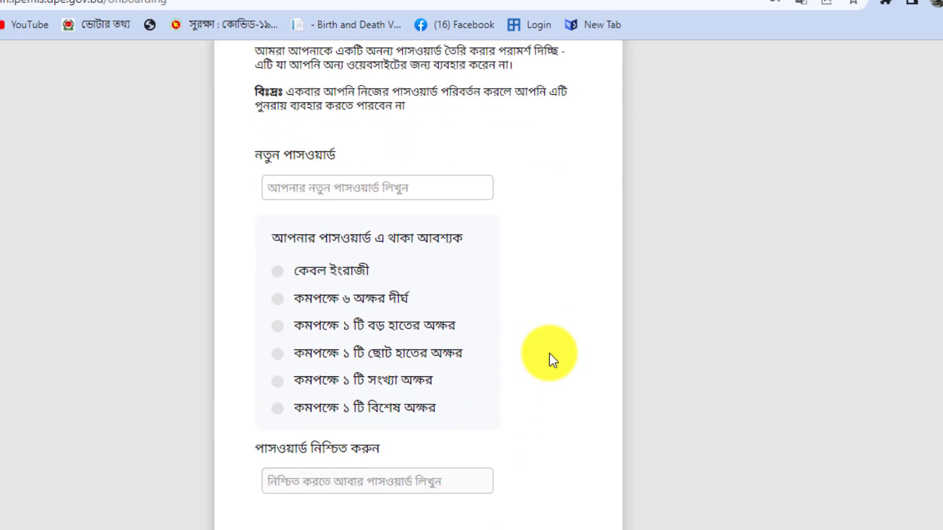
scroll(547, 357, up, 3)
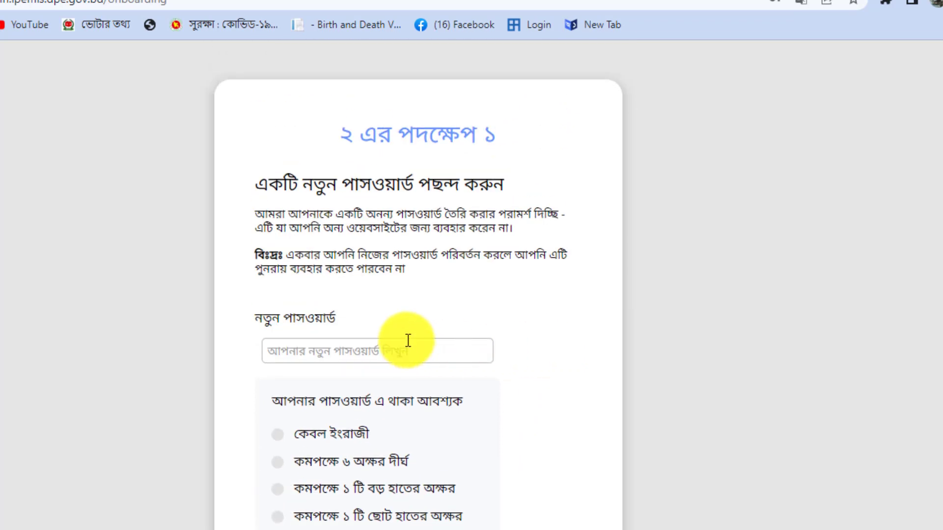
scroll(460, 339, down, 3)
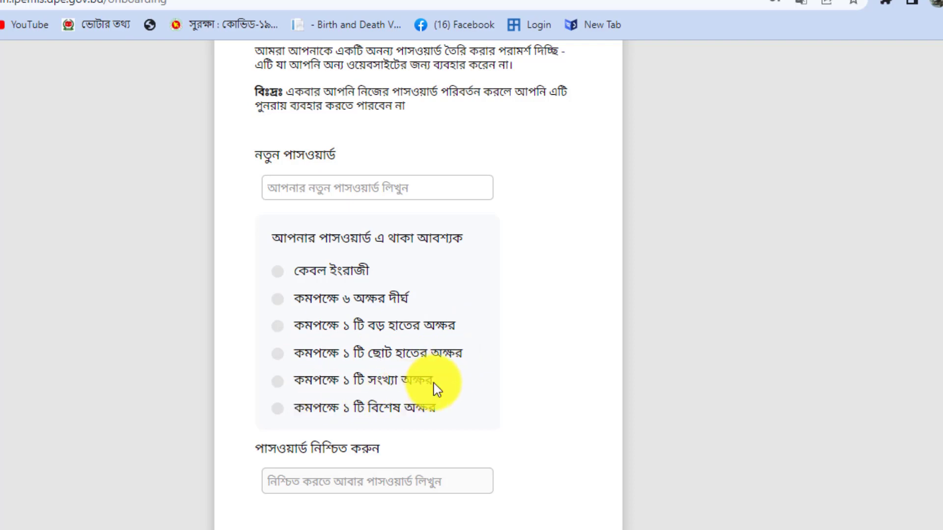
drag(432, 382, 248, 382)
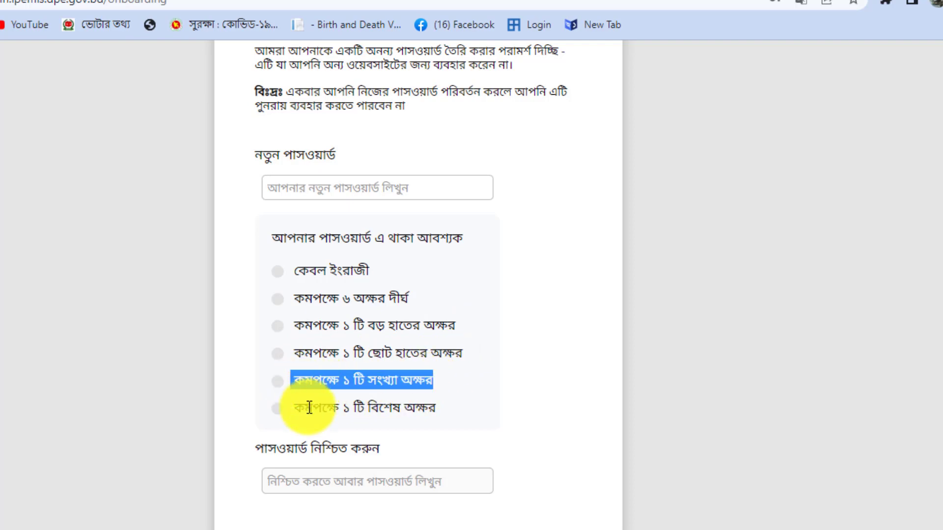
drag(435, 407, 296, 410)
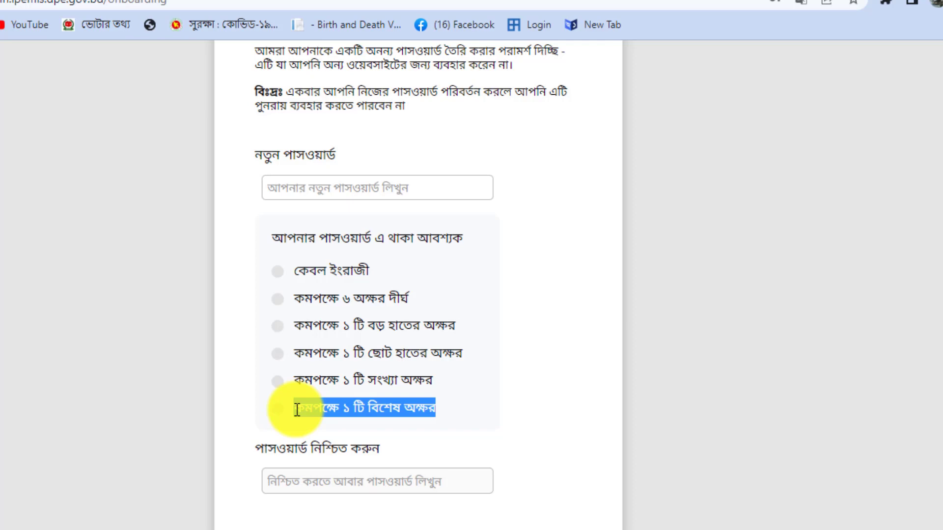
click(523, 391)
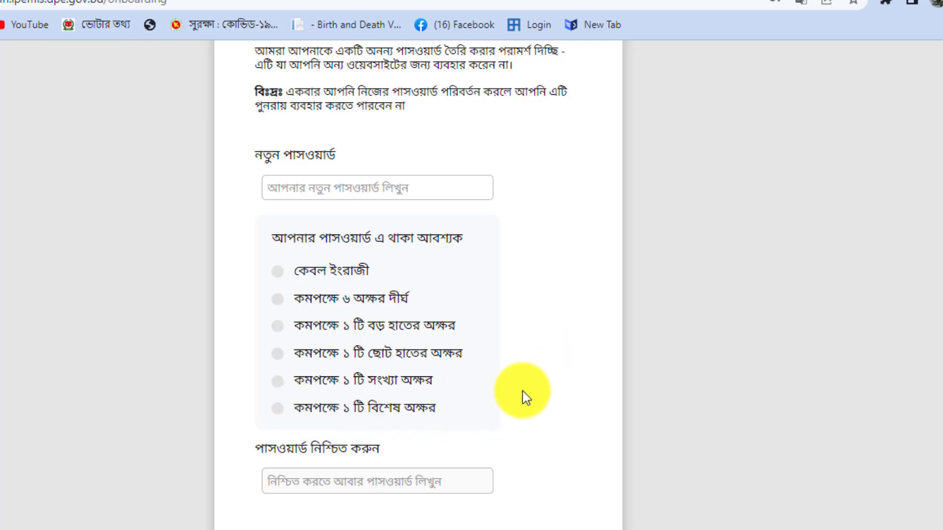
click(355, 187)
- Enter the new password meeting all six requirements, checking it visibly before masking it
text(A)
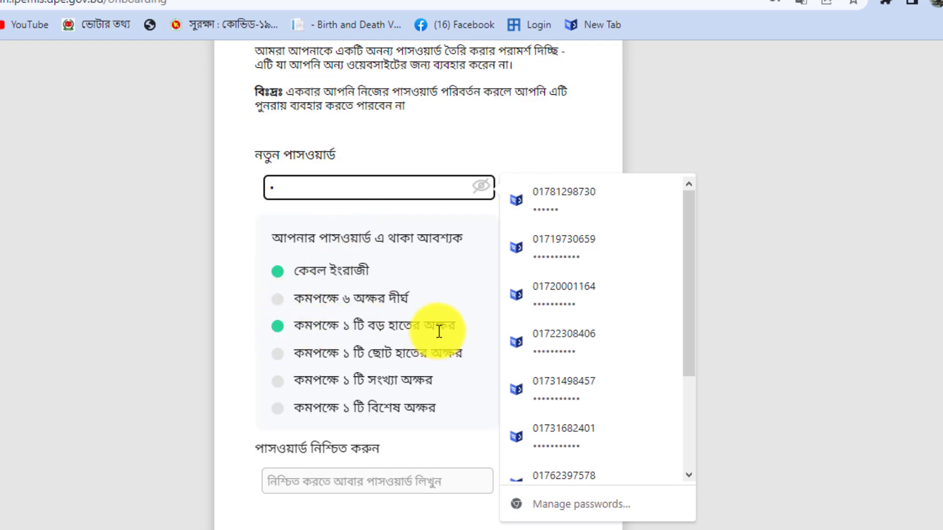
click(482, 187)
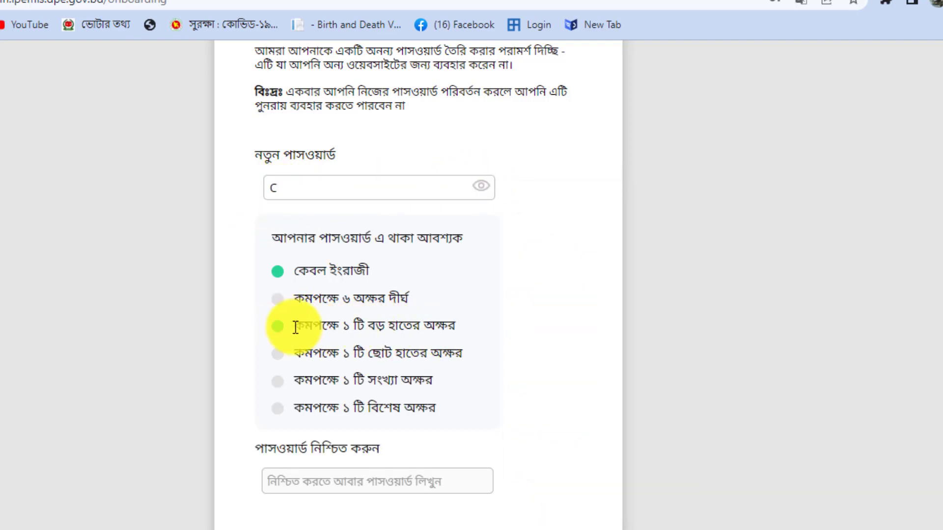
click(295, 188)
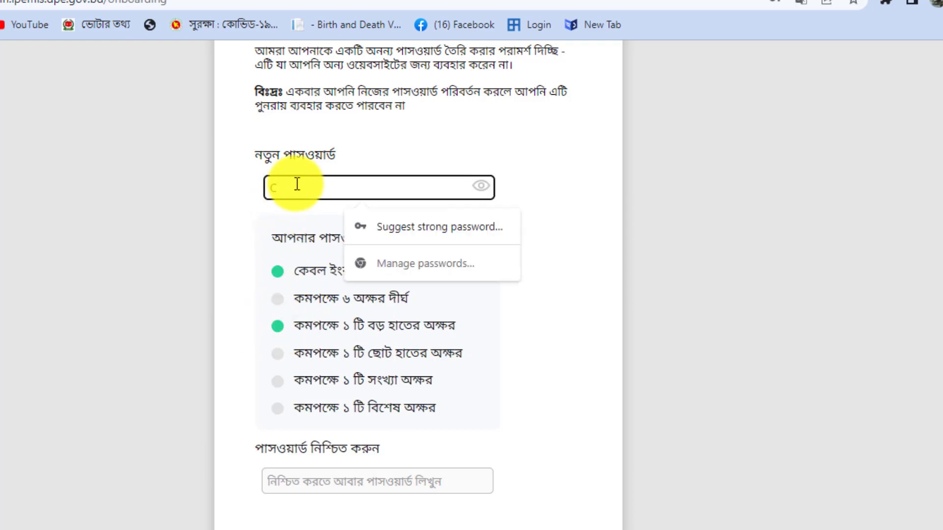
key(ctrl+v)
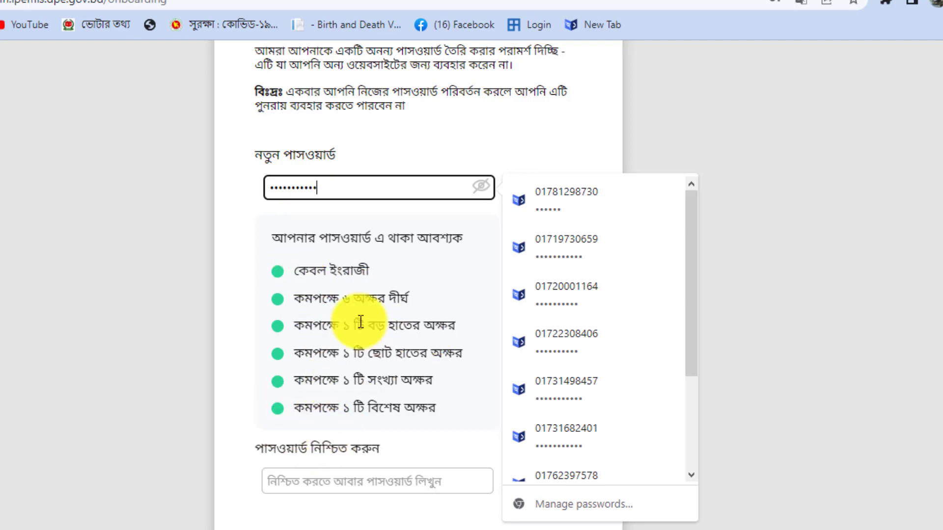
click(479, 192)
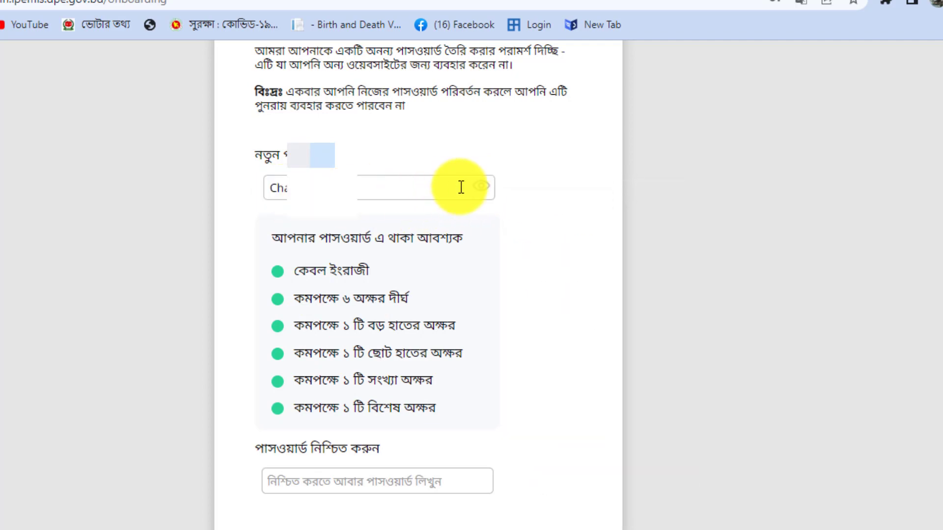
click(488, 193)
scroll(466, 286, down, 2)
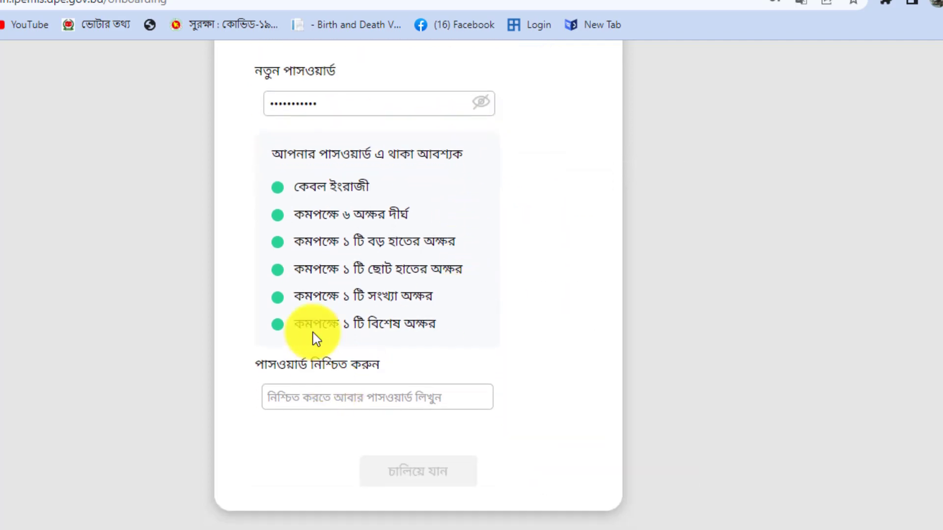
- Paste the same password into the confirm-password field
click(323, 395)
key(ctrl+v)
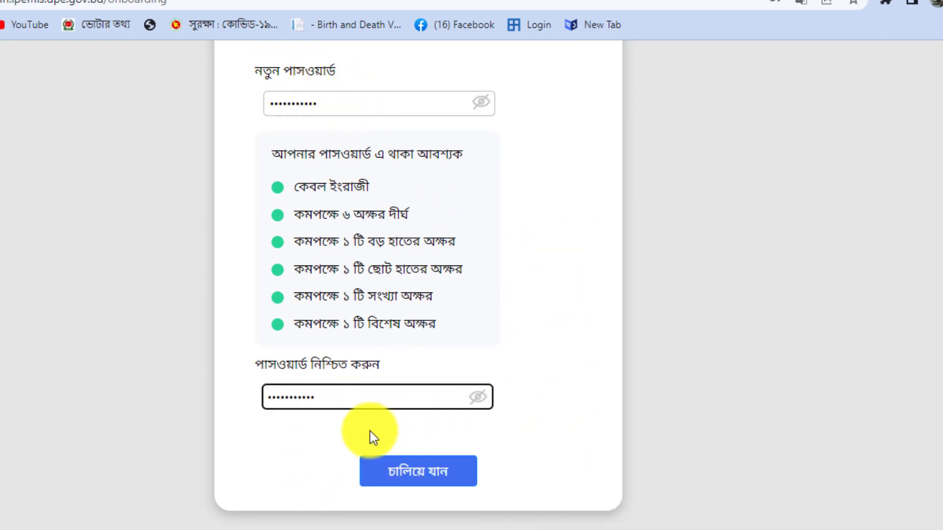
drag(319, 397, 262, 397)
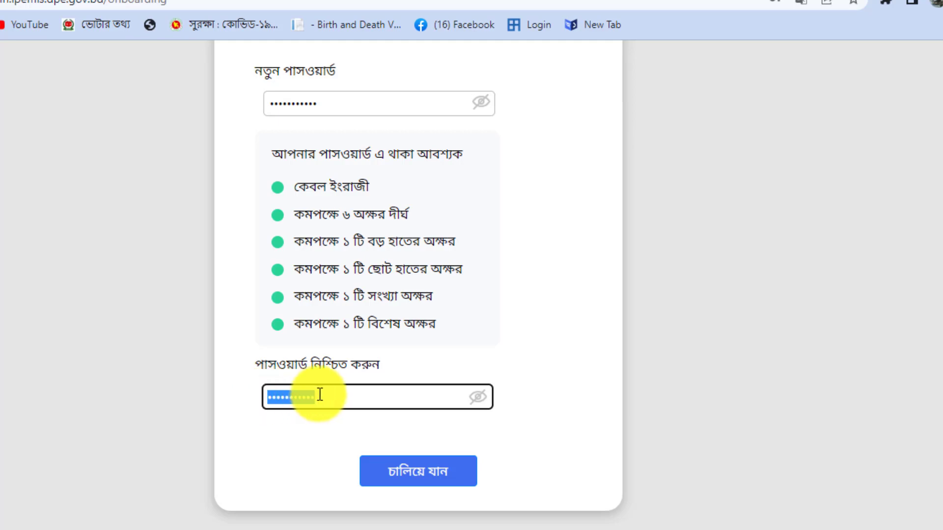
click(469, 472)
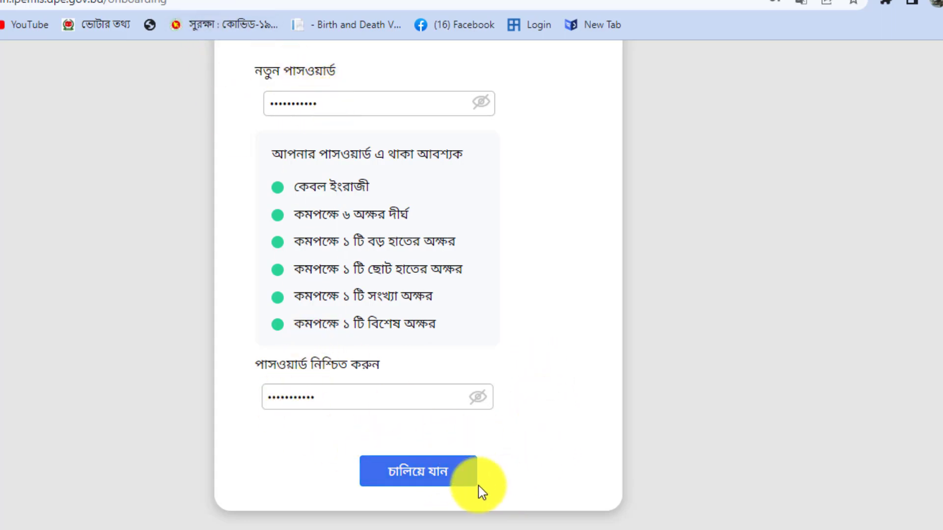
- Submit the new password, dismiss Chrome's update-password prompt, and open Security Question 1's choices
click(423, 475)
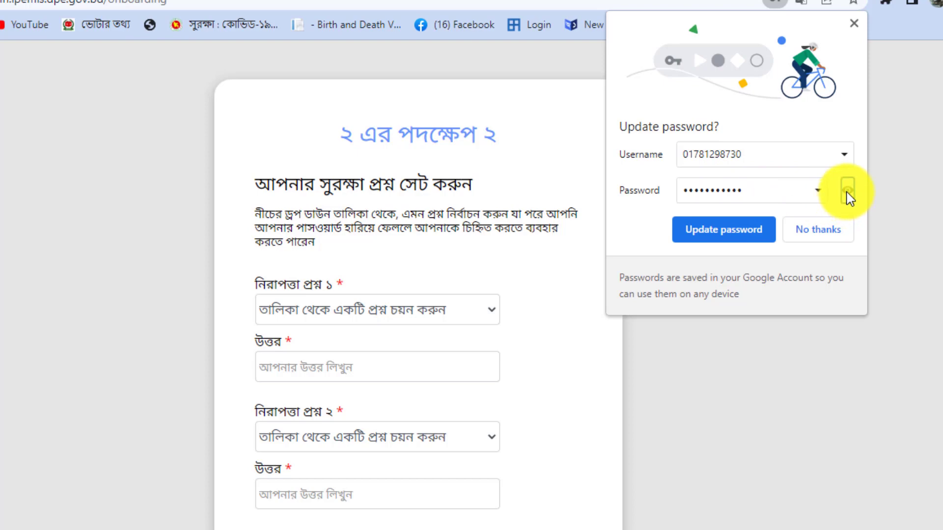
click(737, 231)
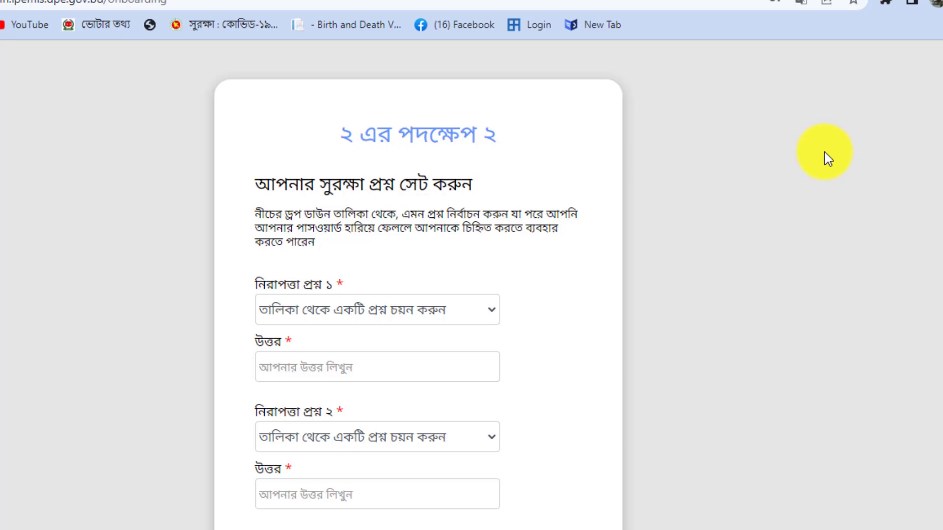
scroll(735, 272, down, 2)
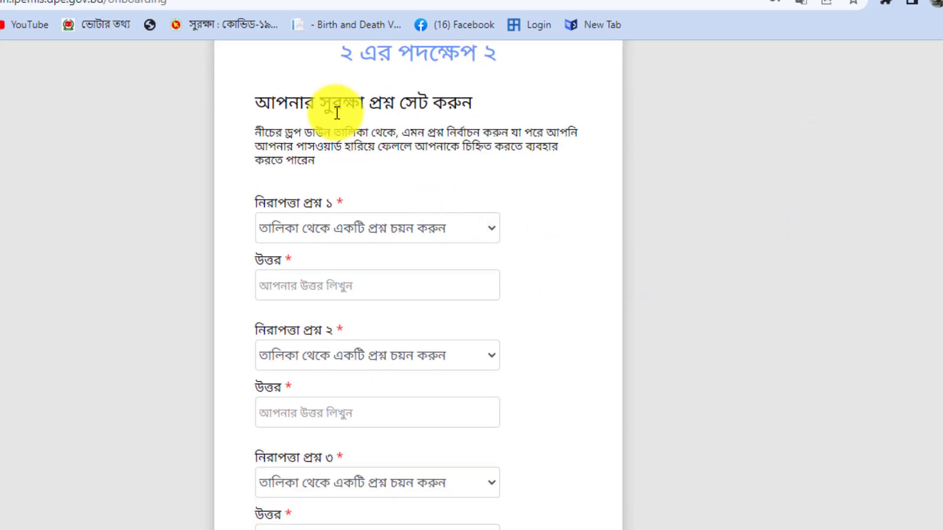
scroll(413, 120, down, 1)
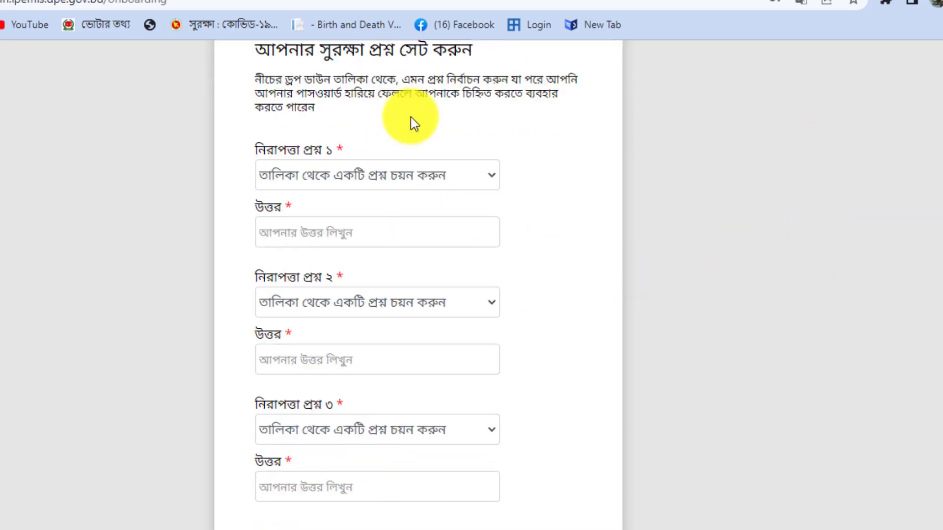
scroll(410, 126, up, 3)
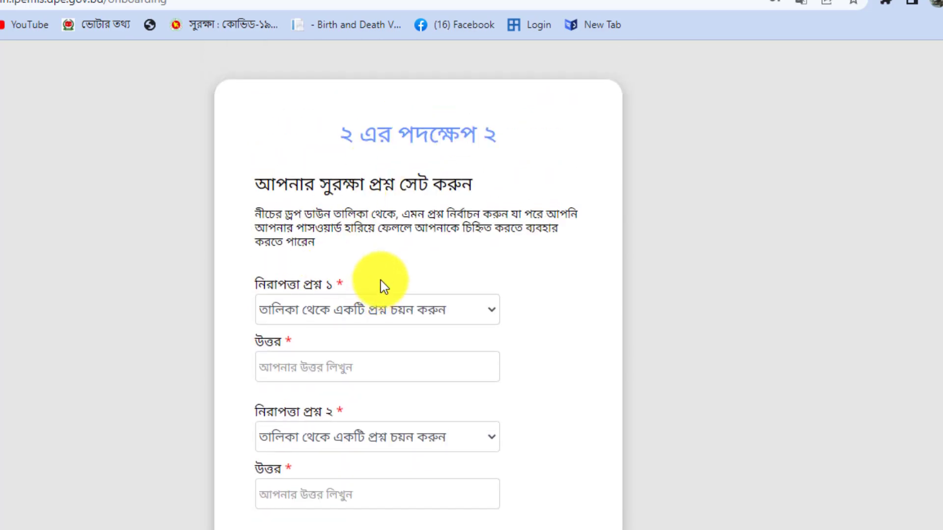
scroll(381, 281, down, 2)
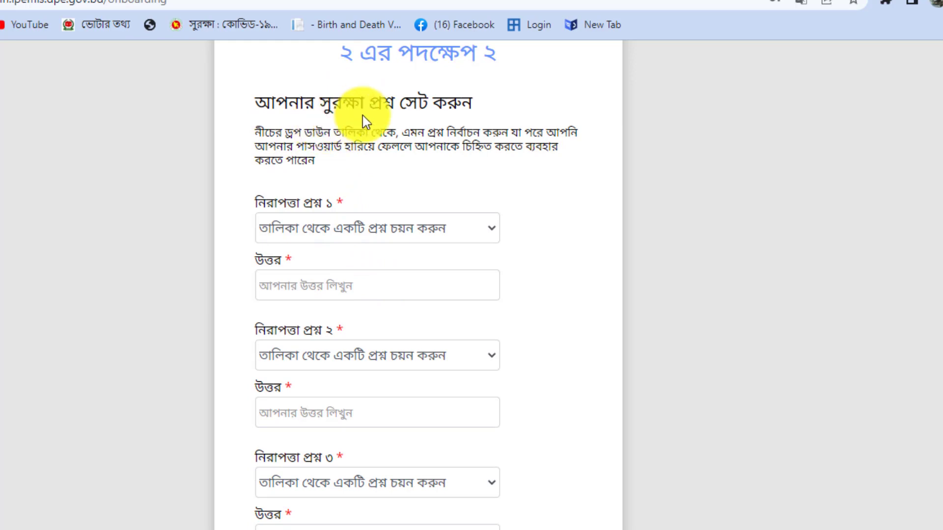
scroll(354, 236, down, 3)
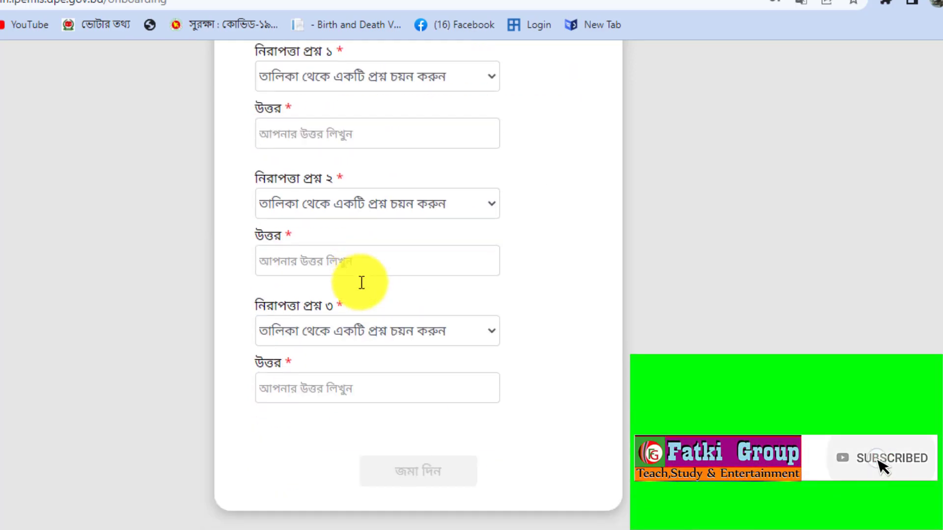
scroll(432, 320, up, 2)
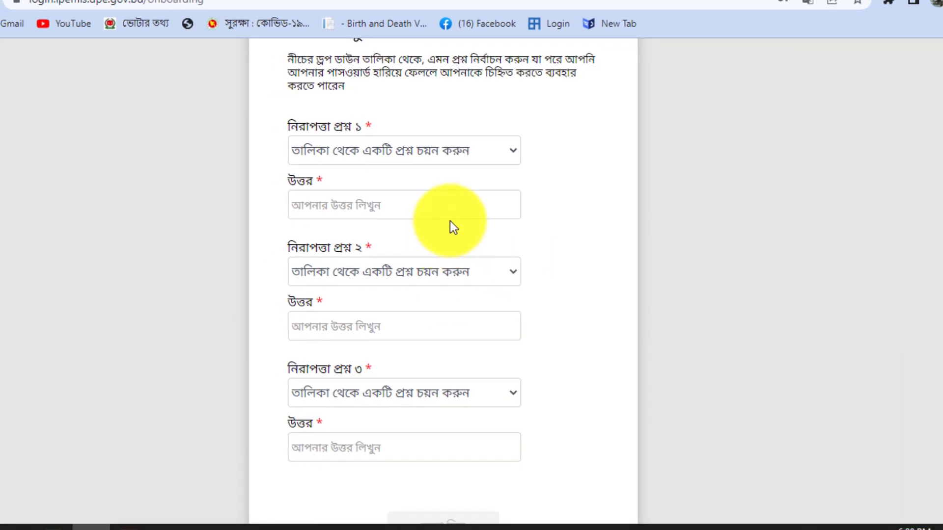
scroll(450, 221, up, 2)
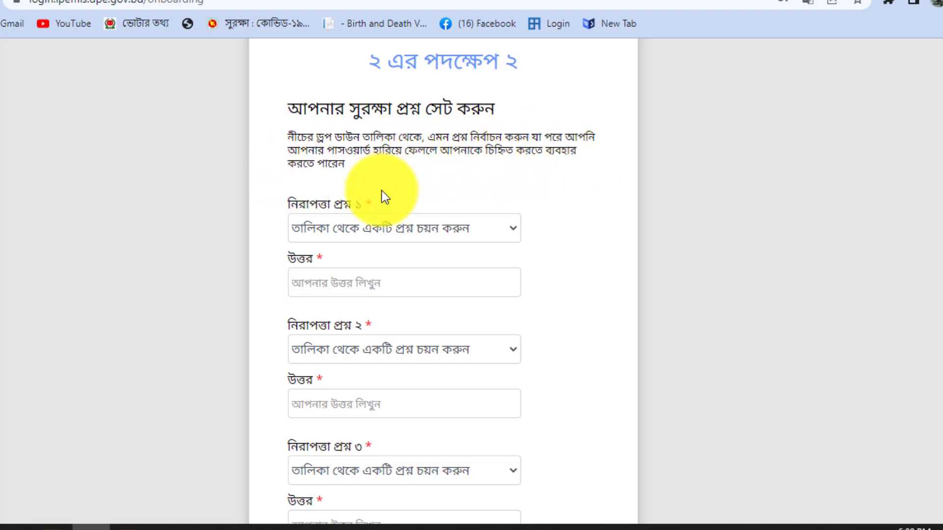
click(395, 227)
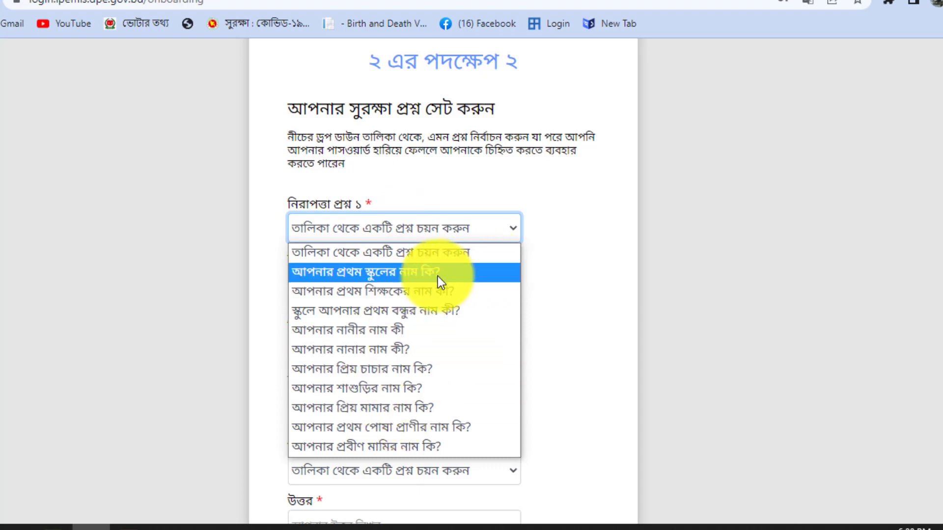
- Set question 1 to the first school's name and answer it with the suggested school name
click(379, 272)
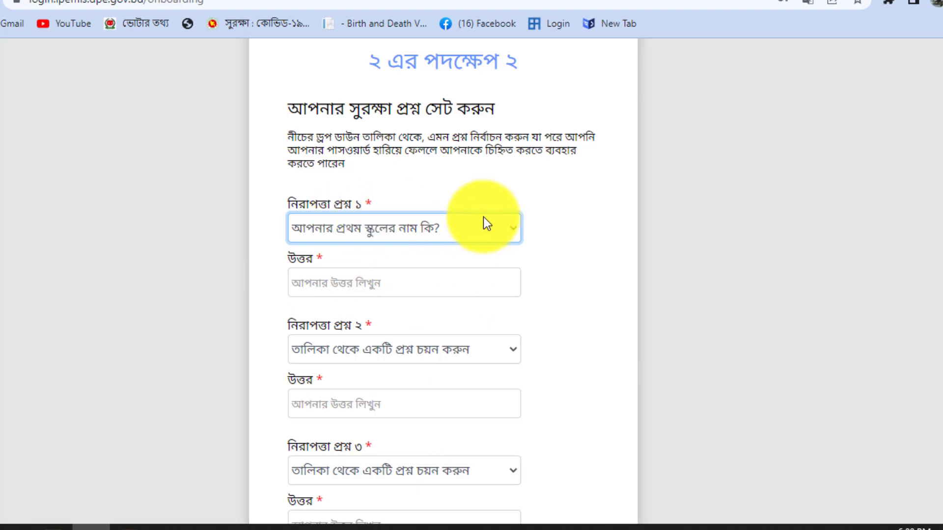
click(334, 282)
text(Ka)
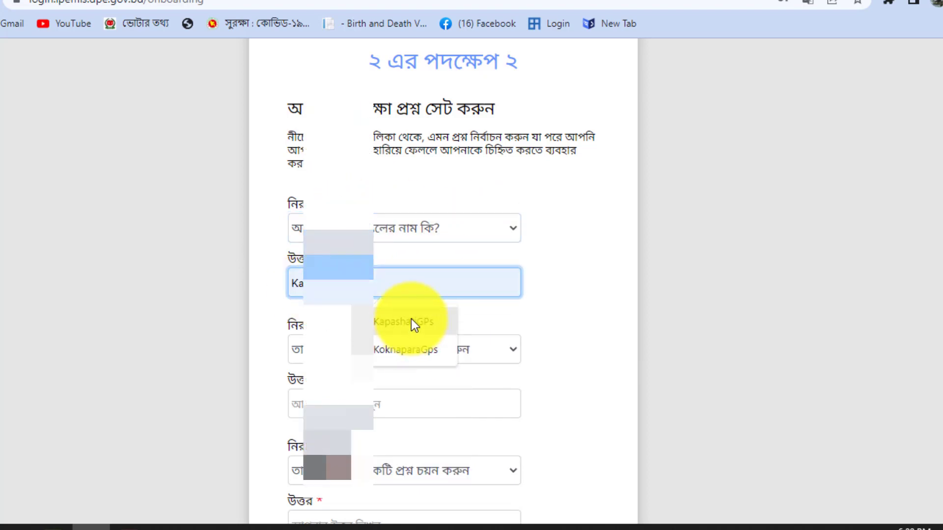
click(411, 320)
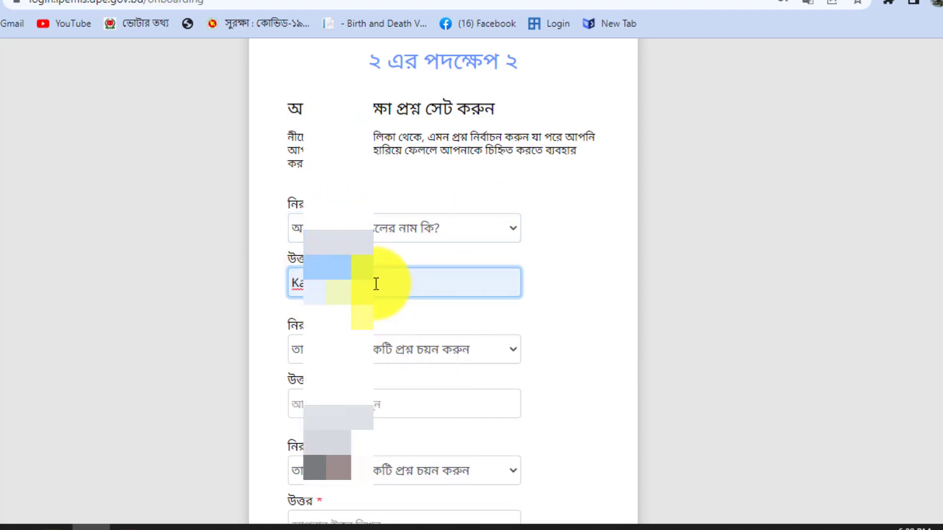
click(608, 282)
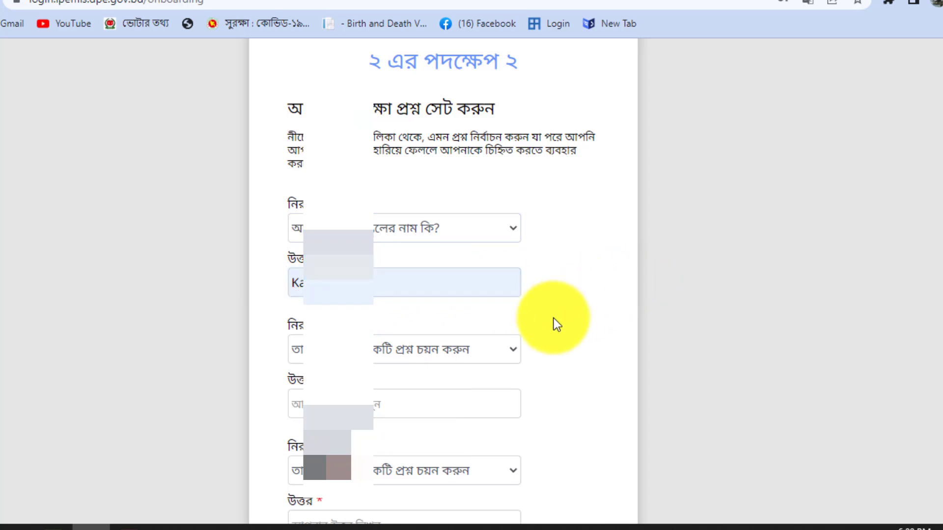
scroll(553, 318, down, 3)
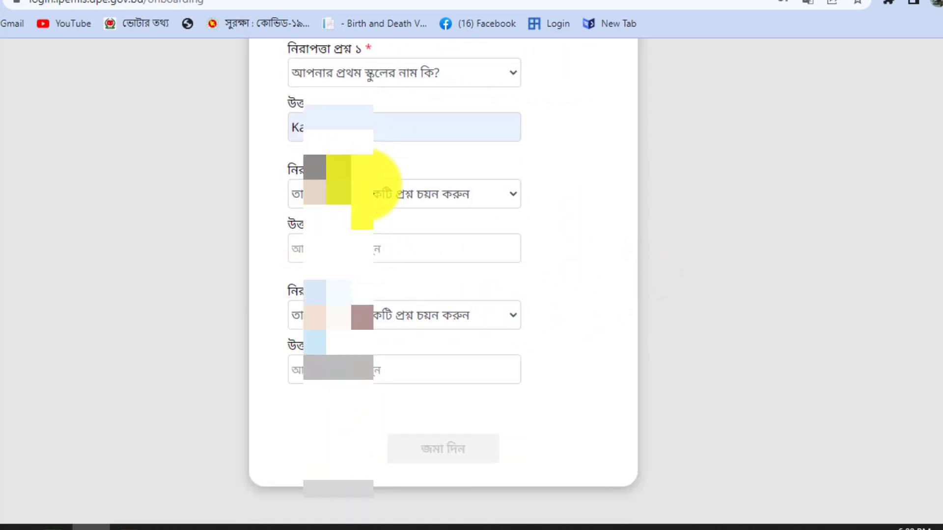
- Set question 2 to the teacher's name question and fill its answer from a saved entry
click(375, 193)
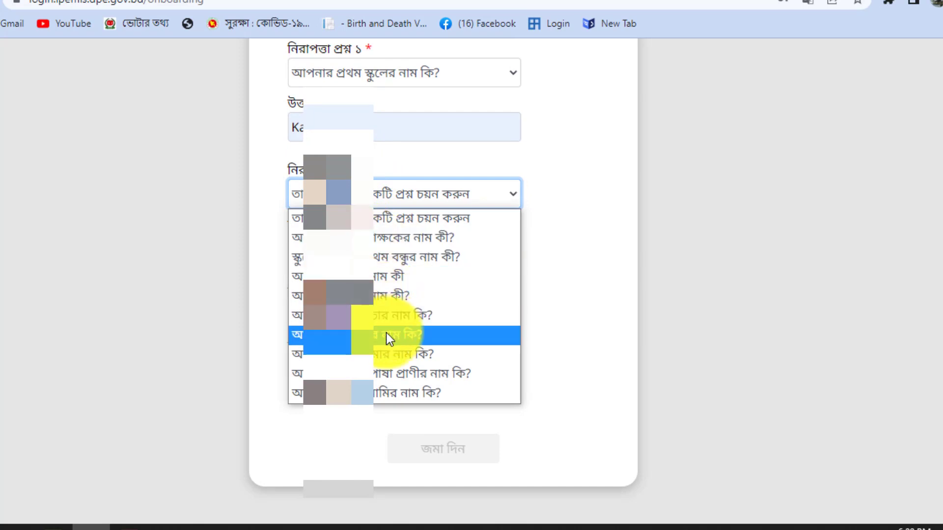
click(578, 192)
scroll(577, 191, up, 2)
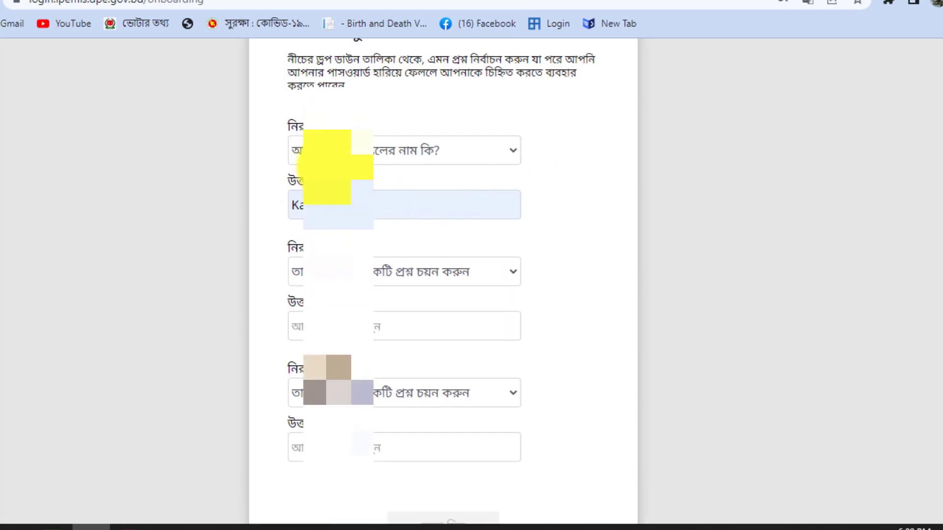
click(361, 269)
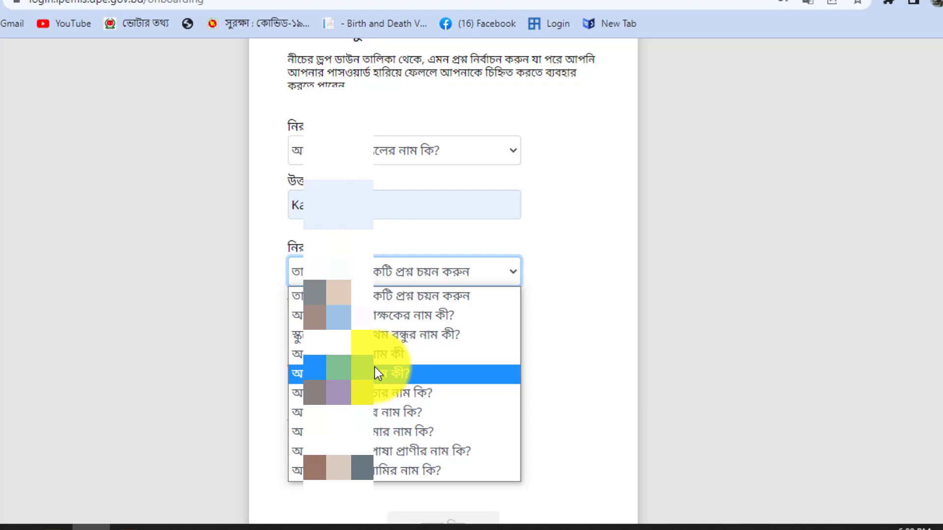
click(392, 318)
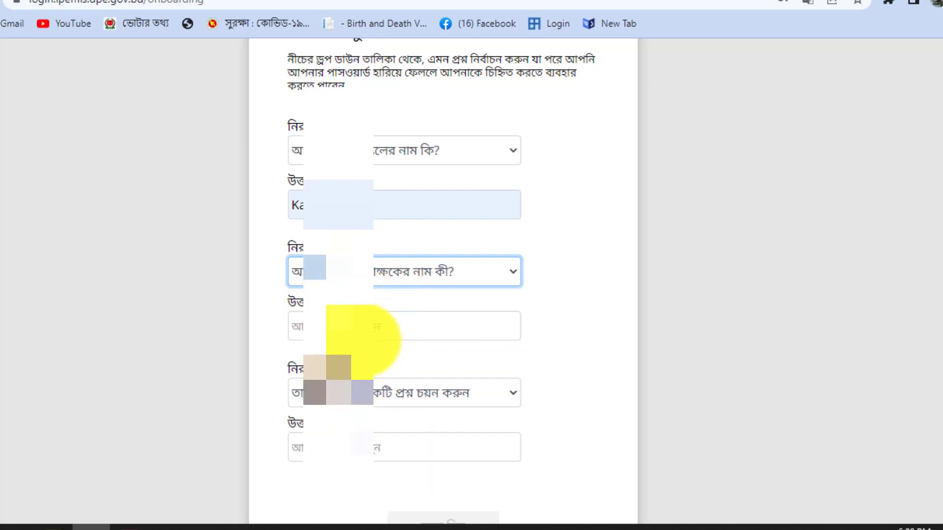
click(361, 330)
click(395, 364)
click(579, 325)
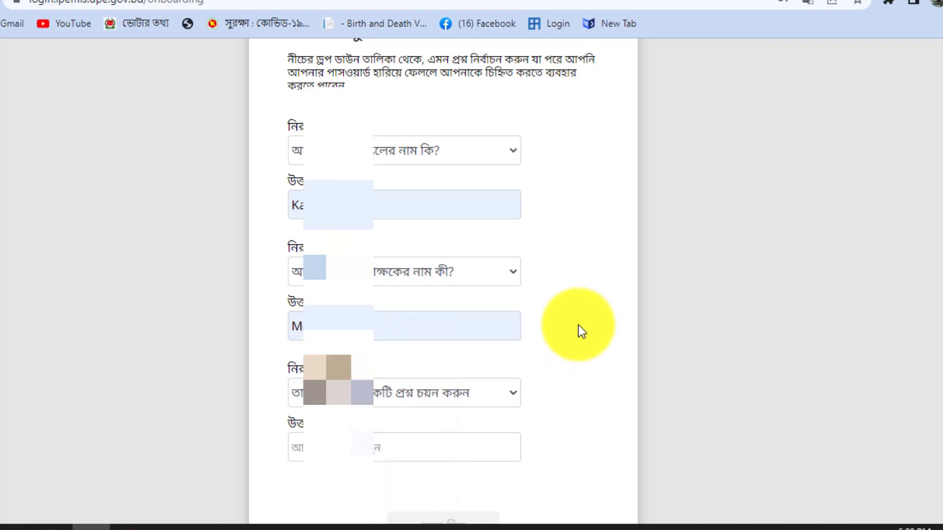
scroll(525, 326, down, 2)
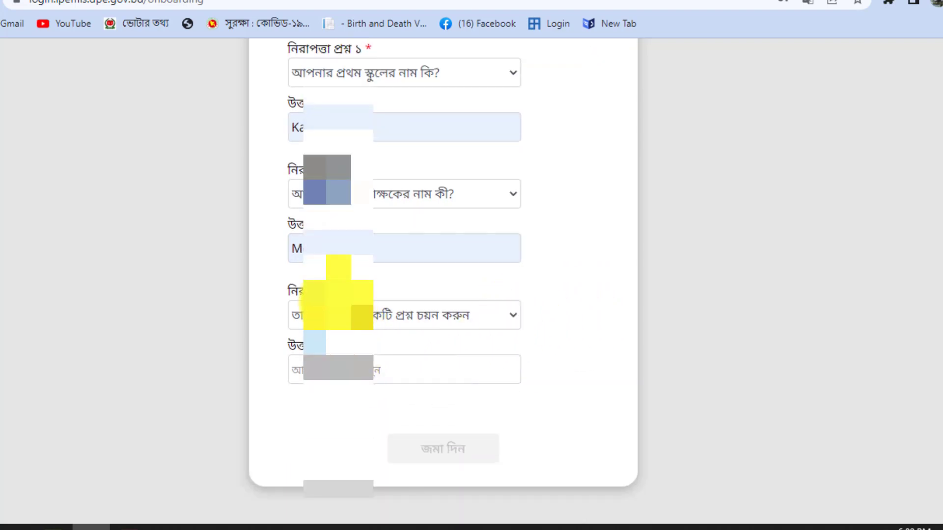
- Set question 3 to the pet's name question and start typing its answer 'Ca'
click(322, 317)
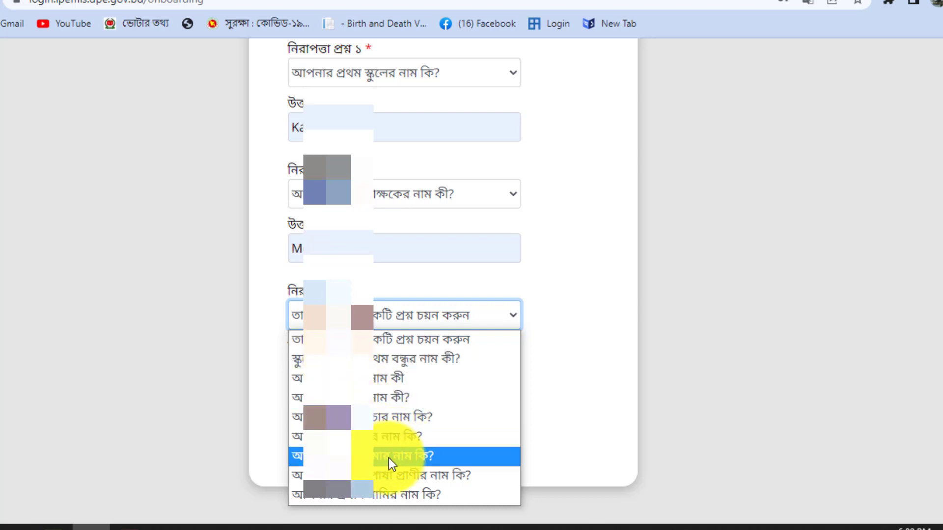
click(417, 475)
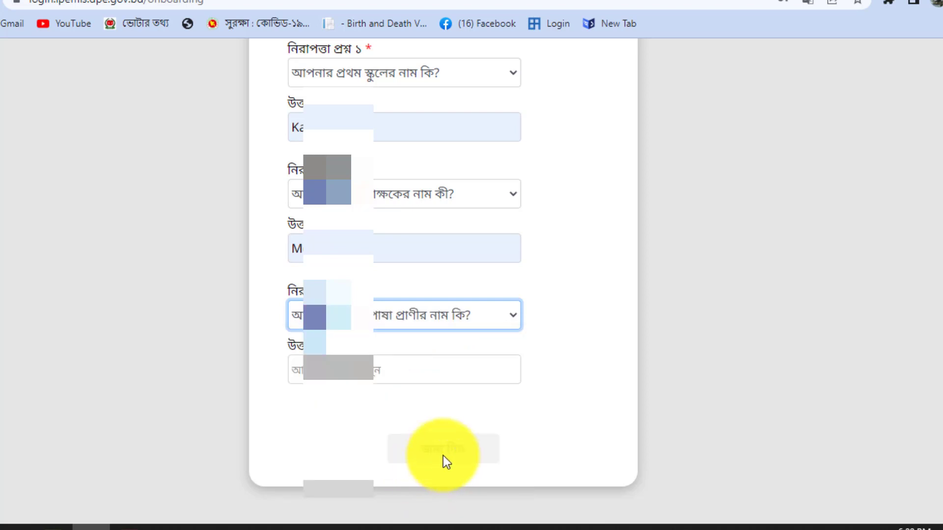
click(337, 372)
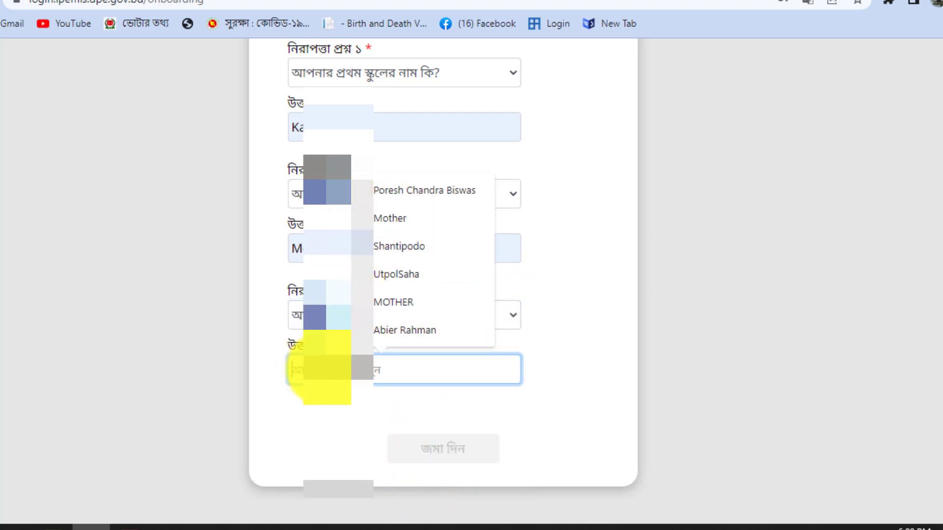
text(Ca)
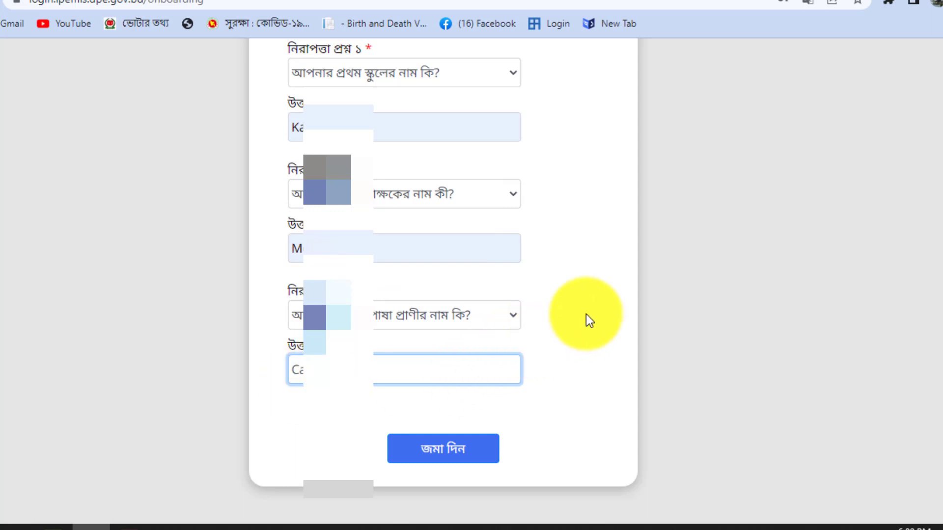
scroll(595, 383, up, 5)
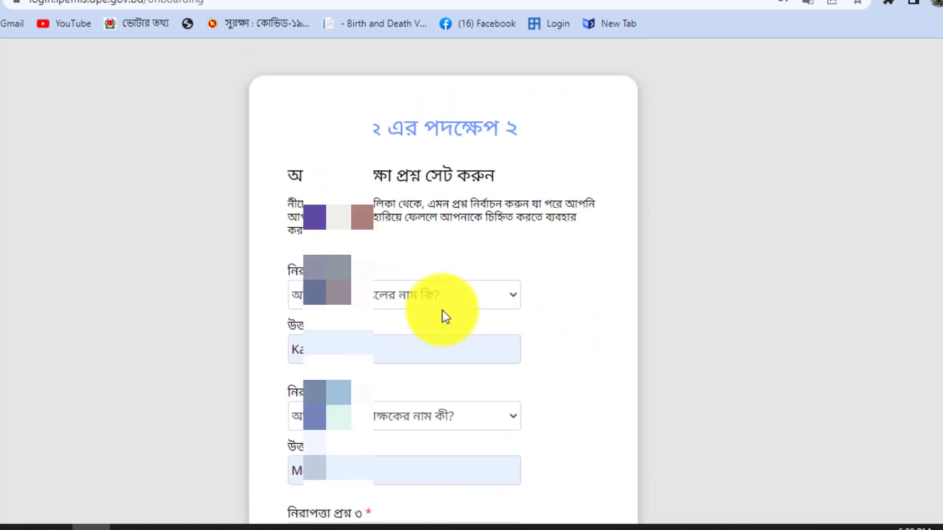
scroll(436, 249, down, 2)
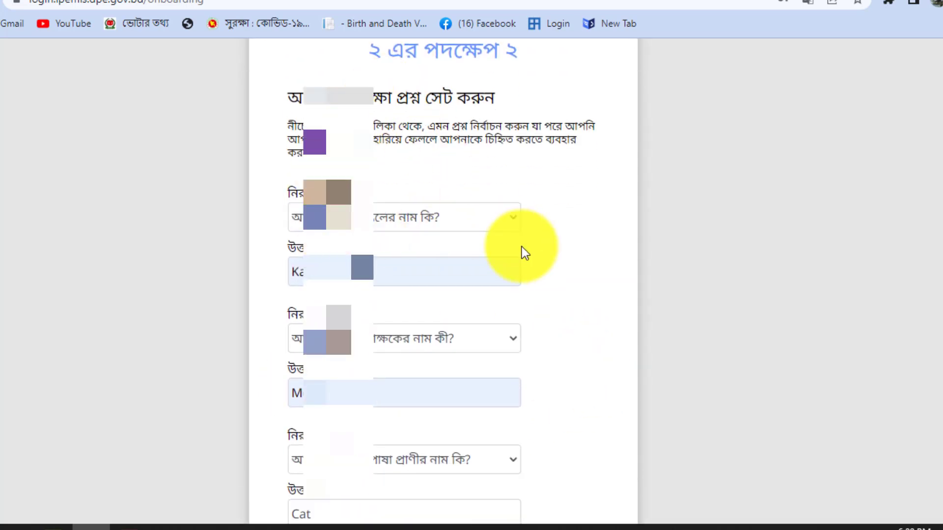
scroll(430, 178, up, 2)
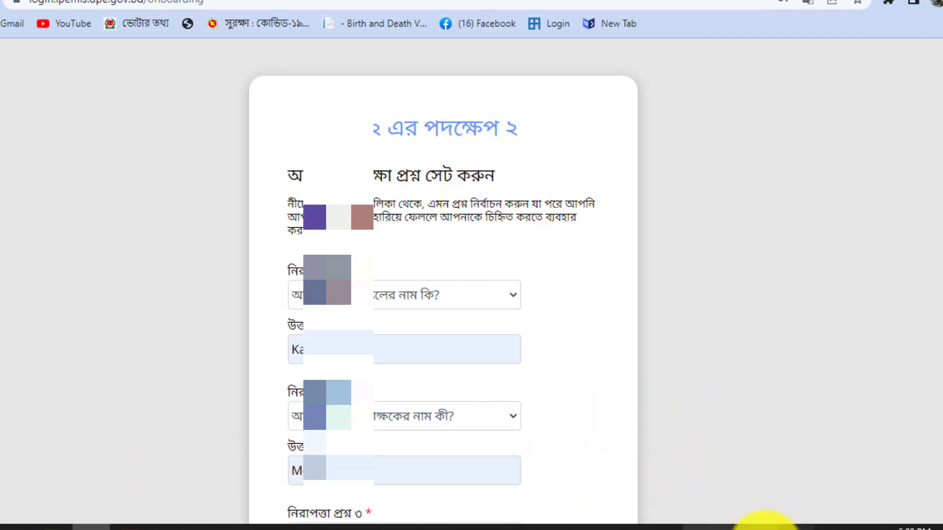
scroll(756, 408, down, 3)
click(805, 524)
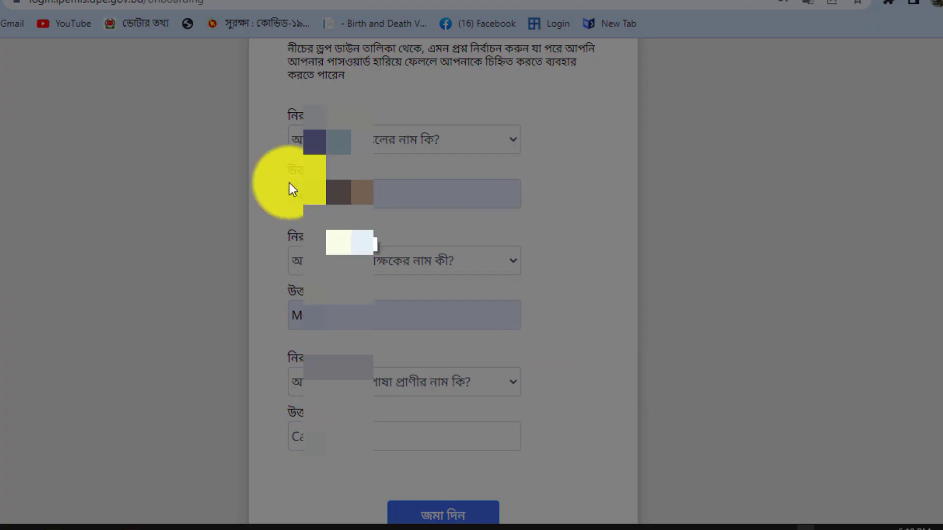
mouse_move(247, 48)
mouse_down()
mouse_move(547, 486)
mouse_move(649, 512)
mouse_up()
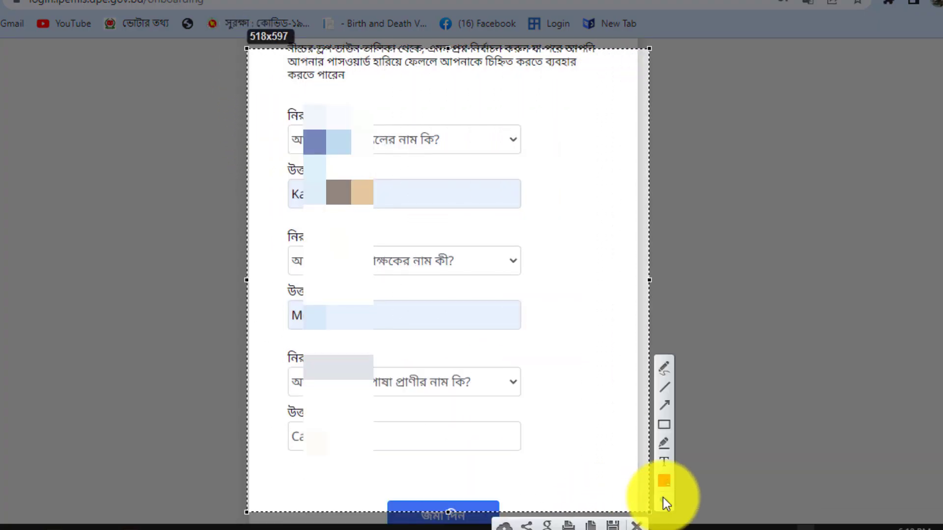
click(612, 525)
scroll(415, 380, up, 3)
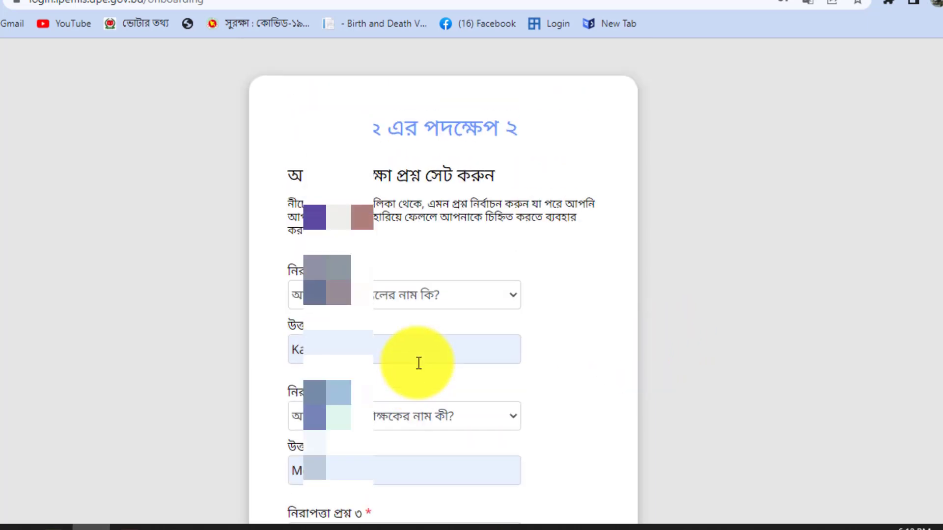
scroll(404, 385, down, 5)
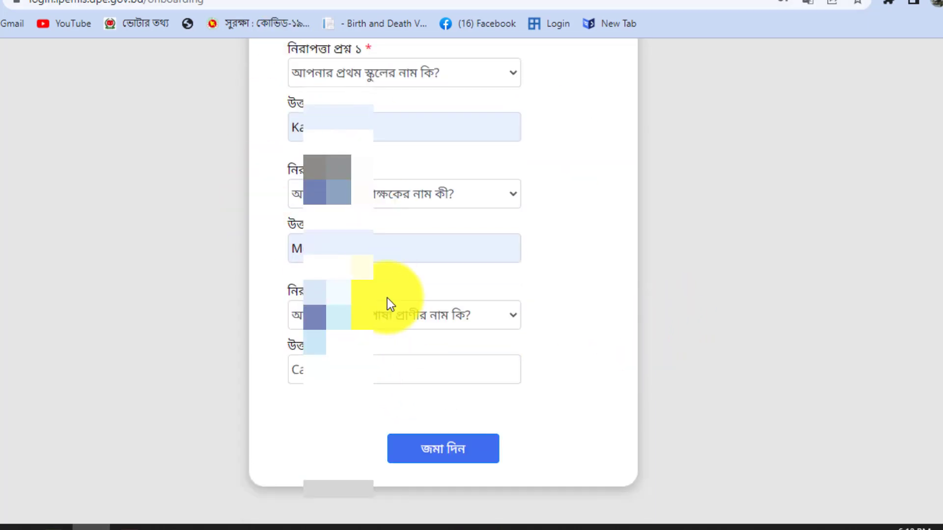
scroll(387, 297, up, 4)
scroll(387, 298, down, 3)
scroll(387, 297, up, 1)
scroll(395, 289, up, 3)
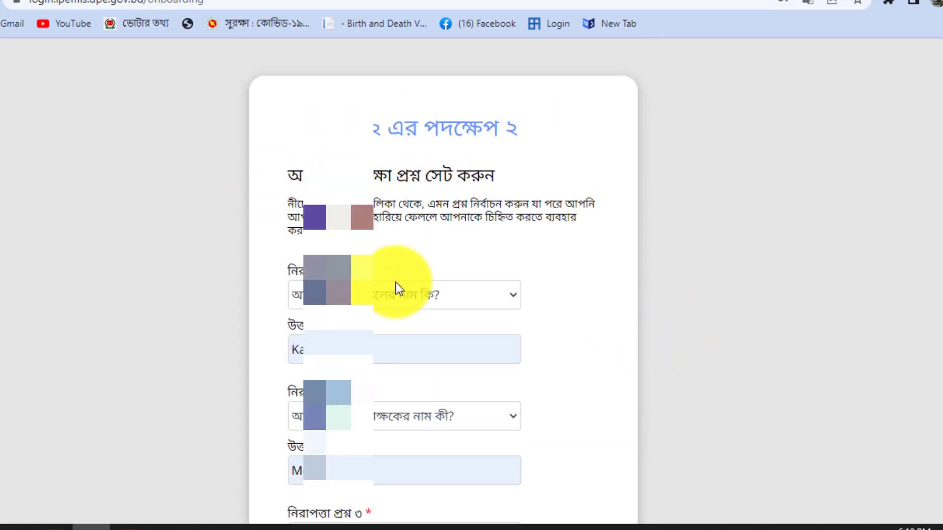
scroll(410, 292, down, 3)
scroll(408, 288, down, 2)
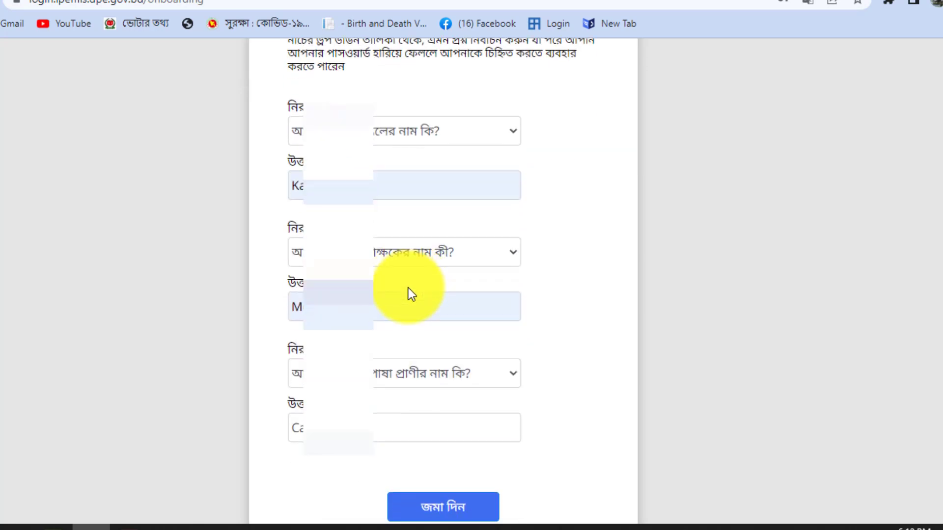
scroll(405, 291, up, 3)
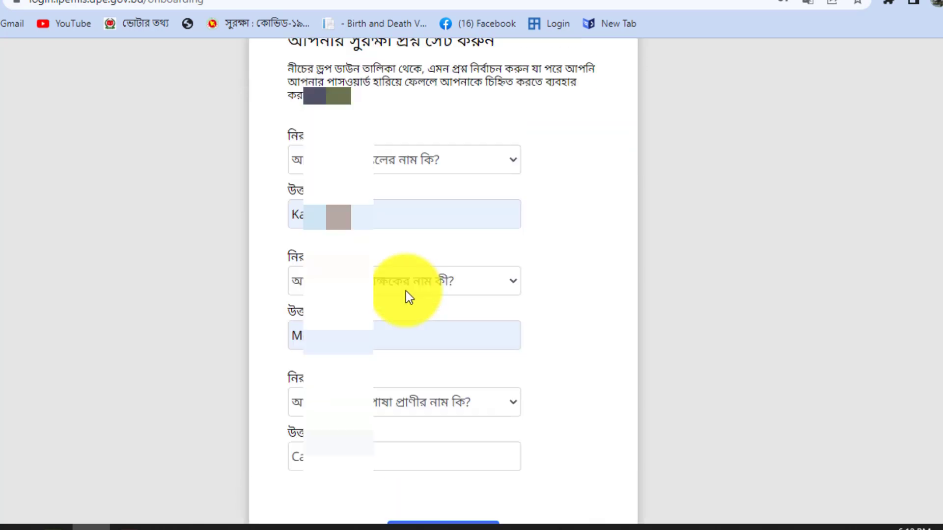
scroll(406, 290, down, 3)
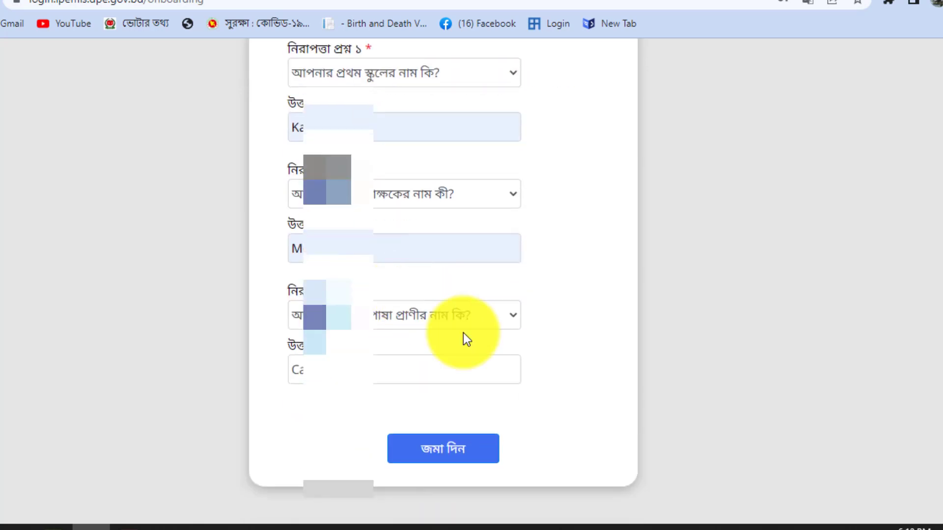
- Submit the security answers with জমা দিন, then sign in via সাইন ইন on the completion card
click(479, 459)
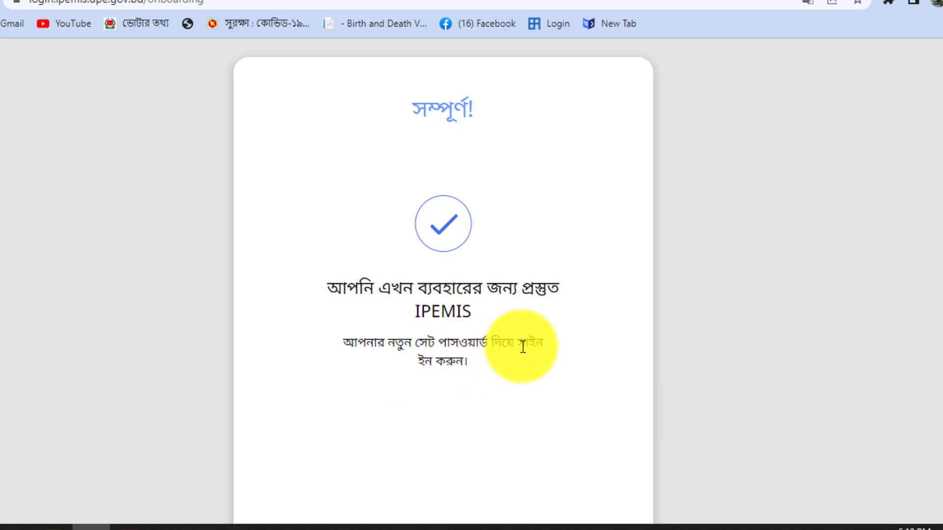
scroll(466, 372, down, 2)
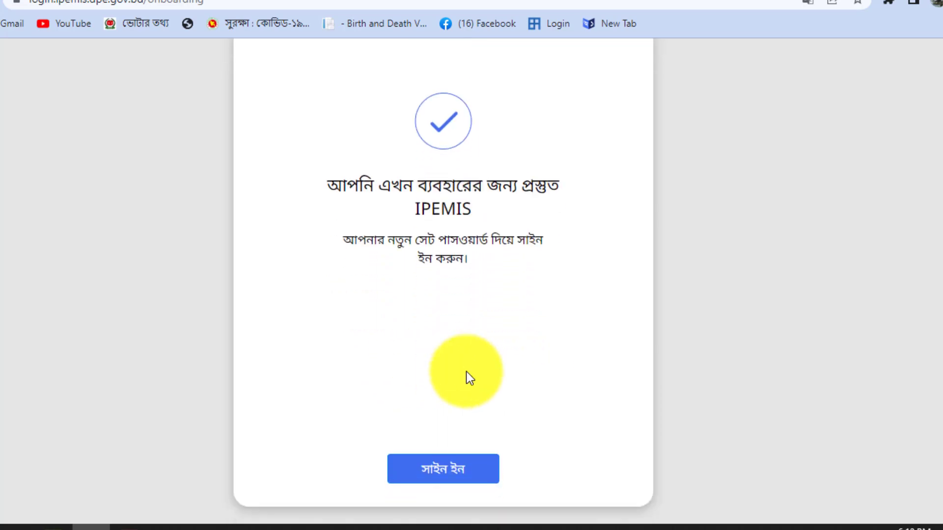
click(434, 469)
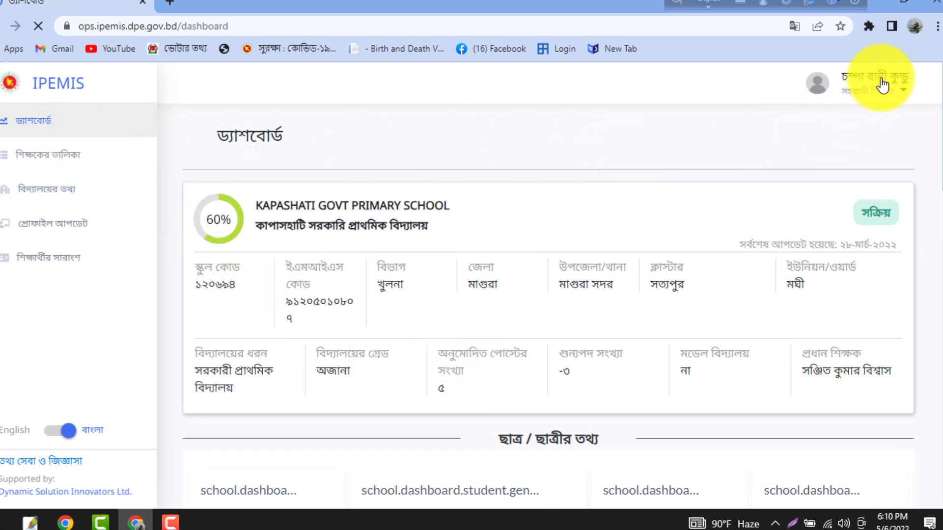
- Open শিক্ষকের তালিকা from the sidebar after briefly checking the account menu
click(882, 94)
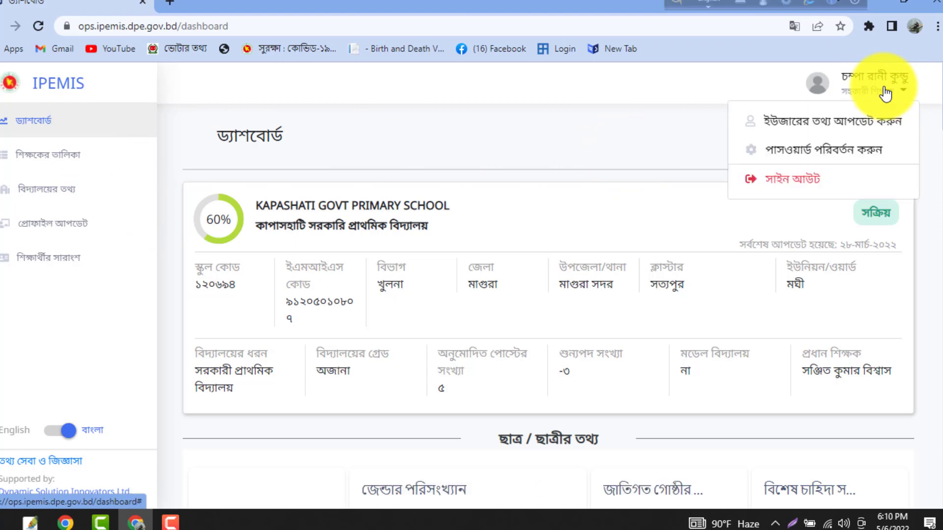
click(771, 123)
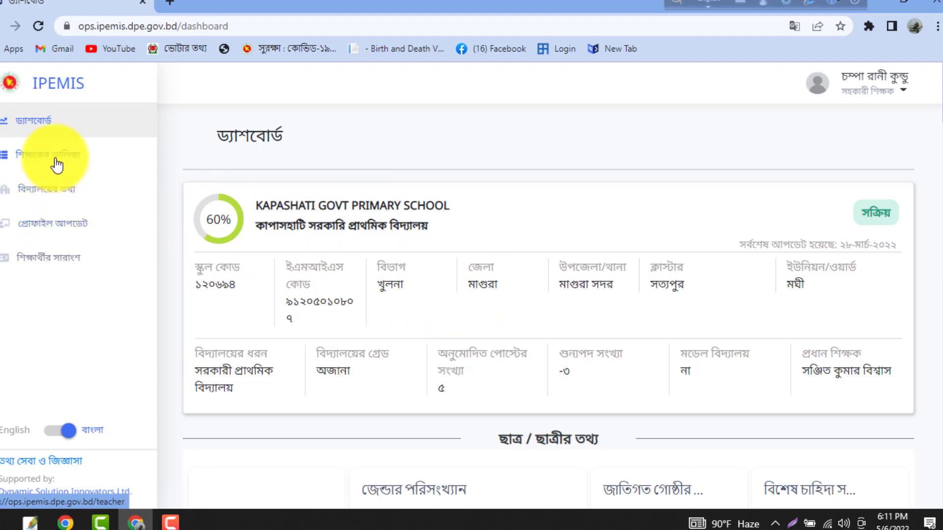
click(88, 155)
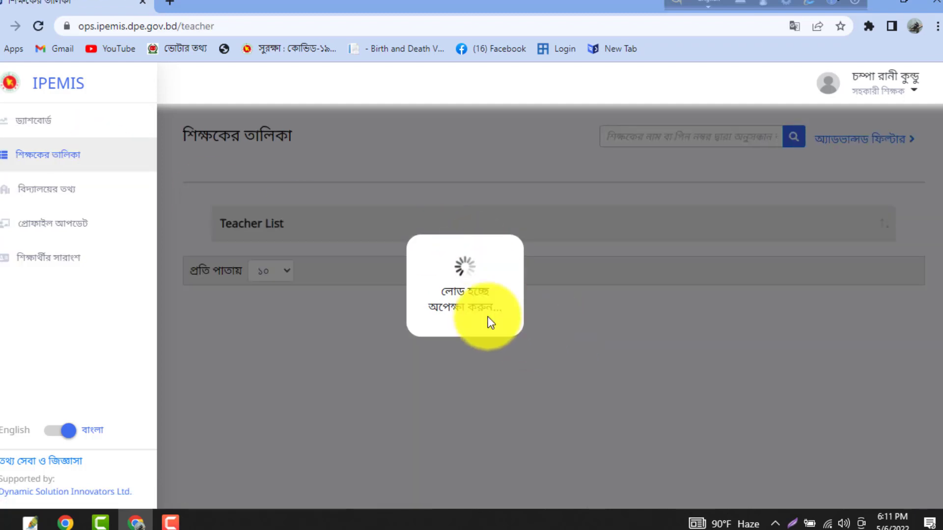
- Scroll up and down through the teacher list cards to review the school's teacher records
scroll(530, 294, down, 4)
scroll(532, 294, up, 3)
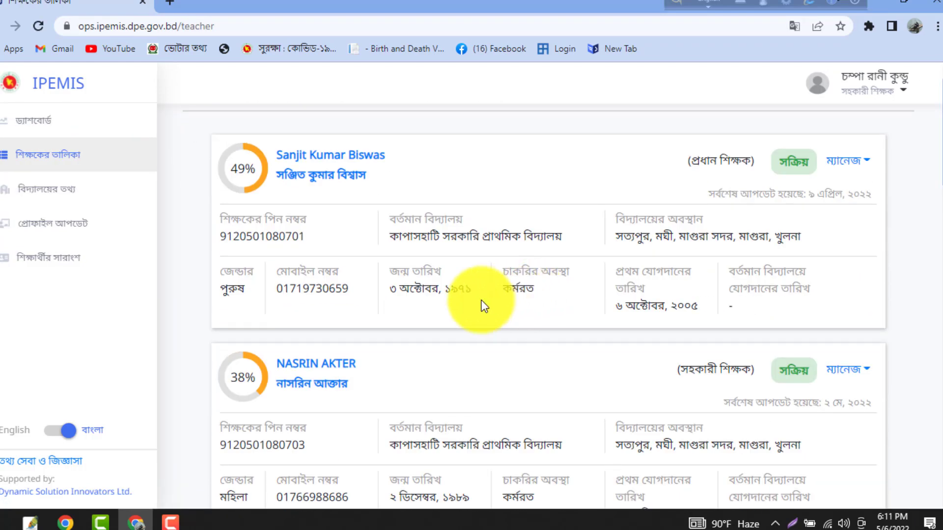
scroll(484, 305, down, 15)
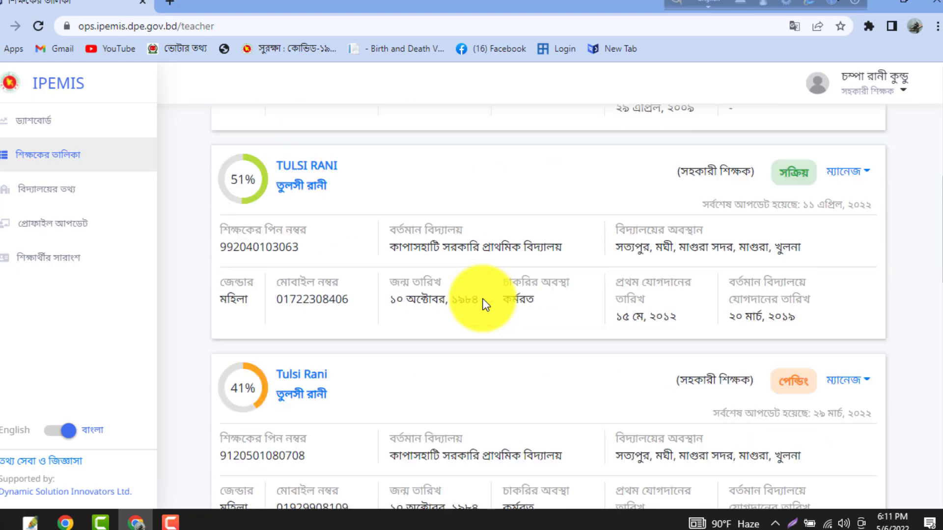
scroll(483, 304, up, 10)
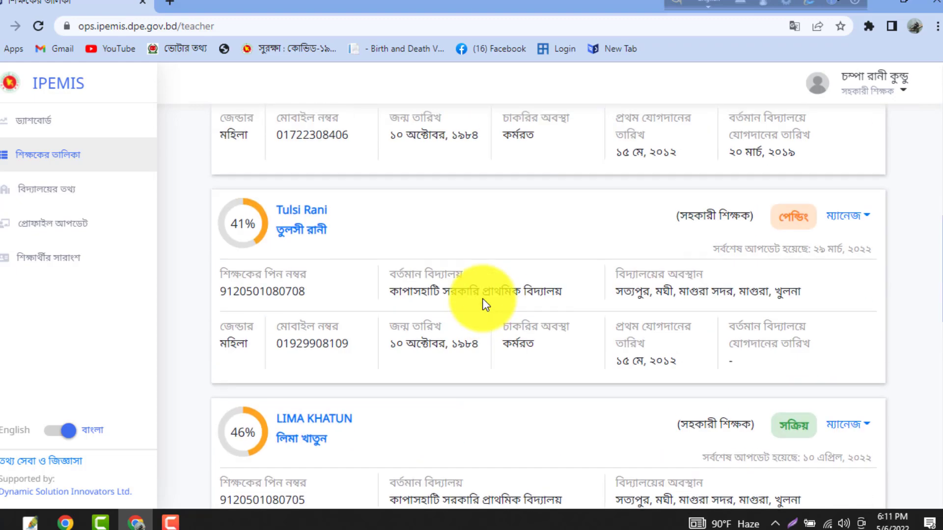
scroll(653, 295, up, 3)
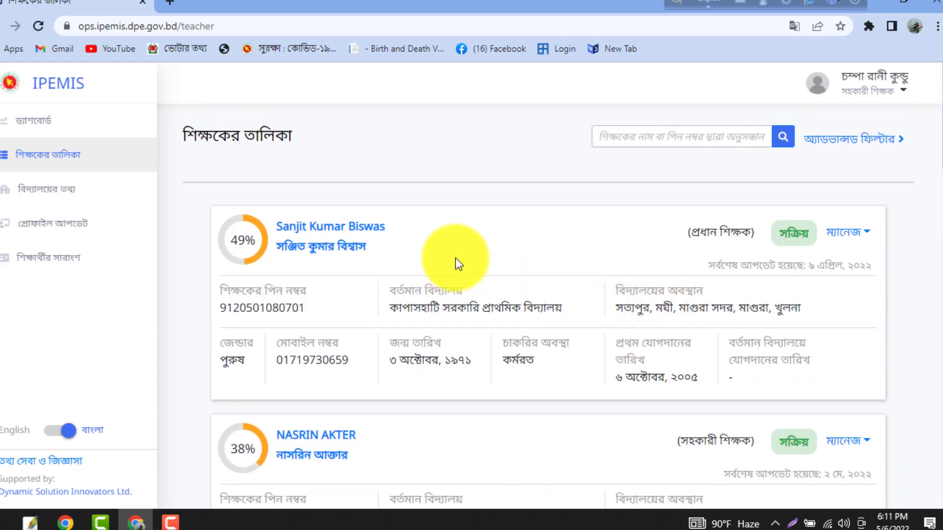
scroll(687, 251, down, 3)
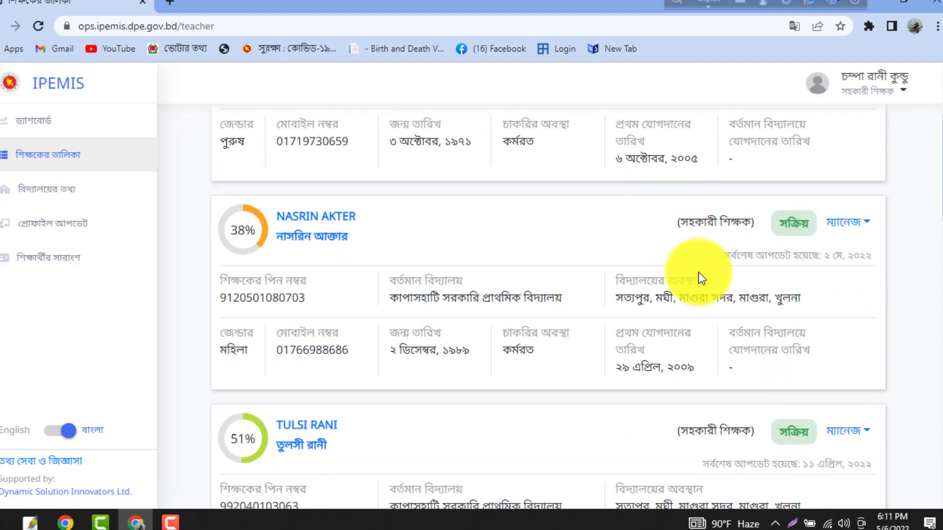
scroll(698, 272, down, 4)
scroll(569, 276, up, 4)
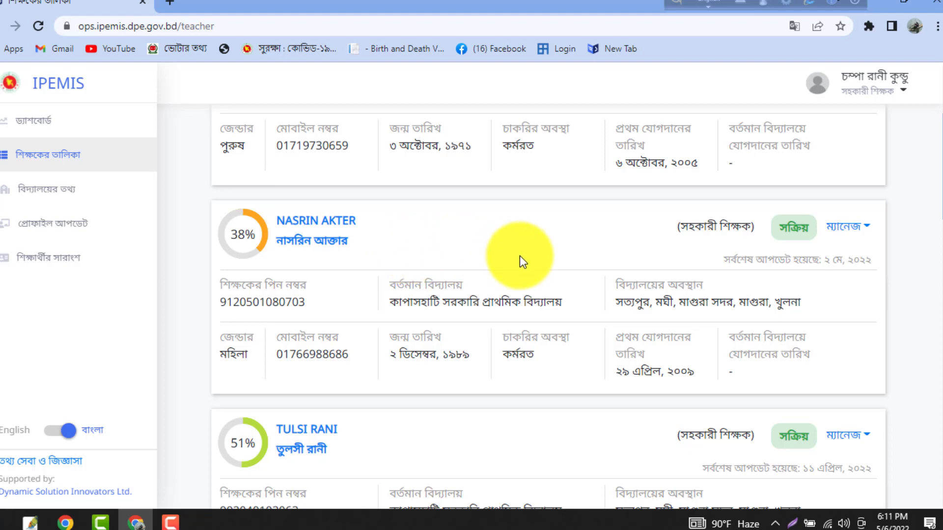
scroll(565, 262, down, 4)
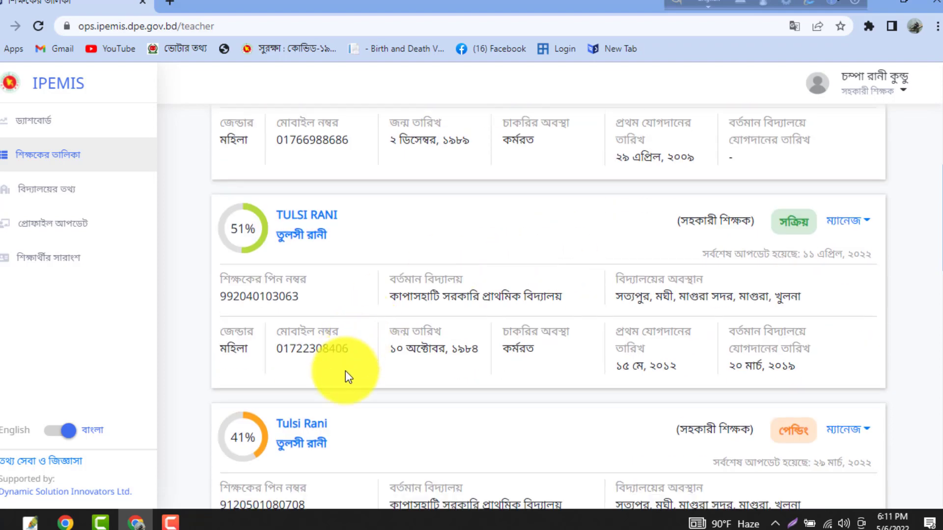
scroll(472, 391, down, 3)
scroll(712, 295, down, 3)
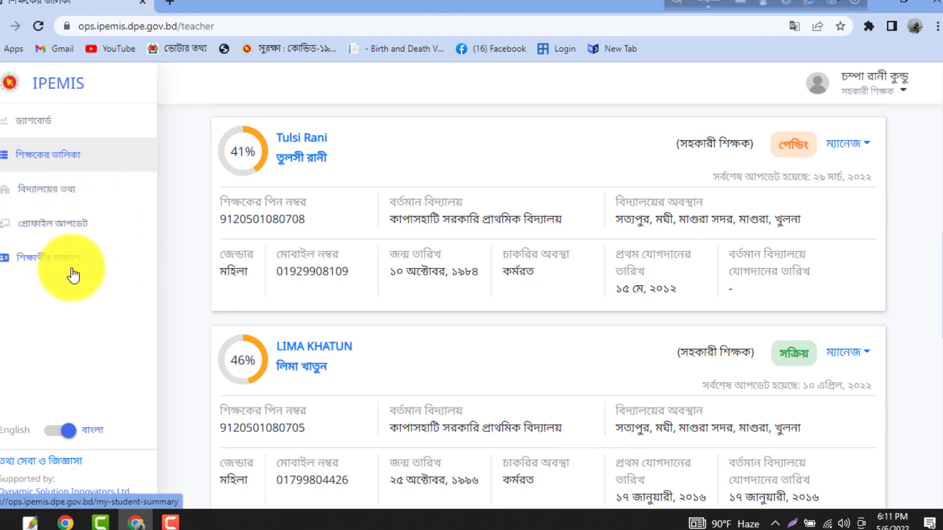
scroll(74, 275, up, 3)
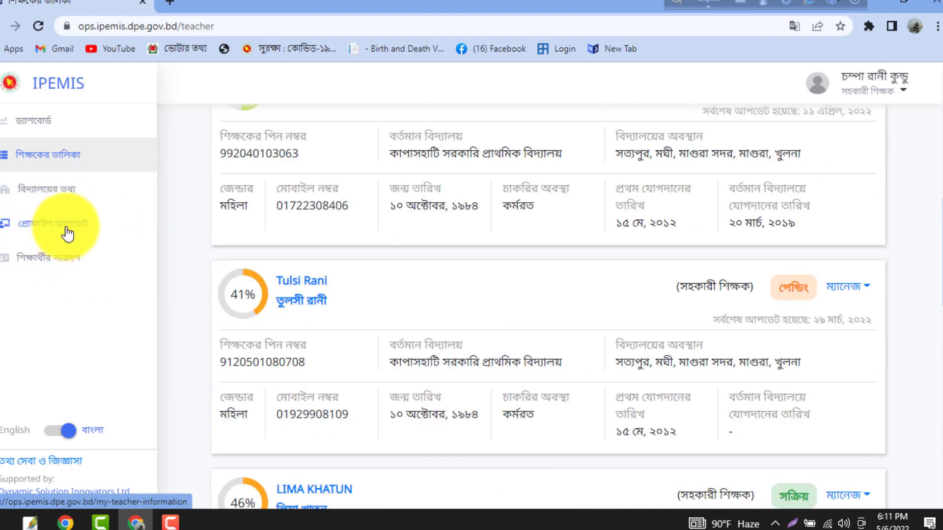
scroll(418, 270, up, 10)
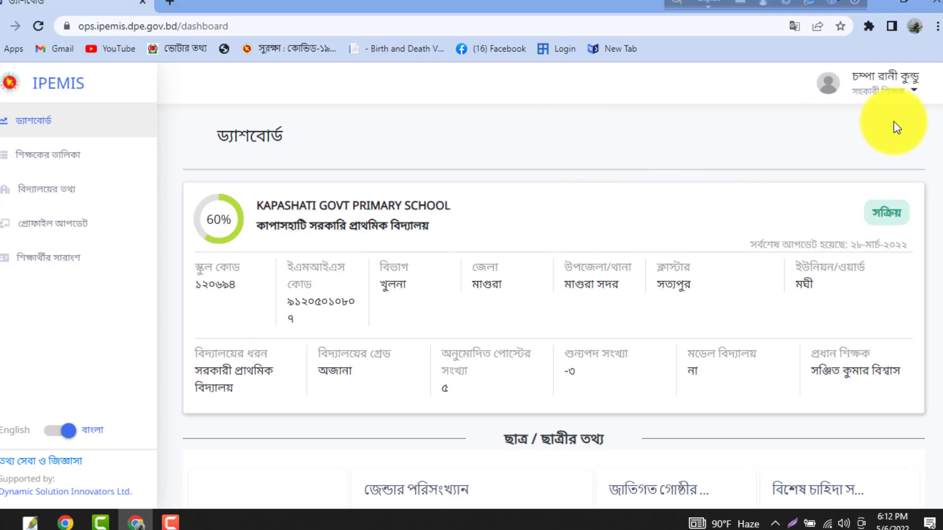
- Choose ইউজারের তথ্য আপডেট করুন from the account menu and scroll through the profile form
click(893, 97)
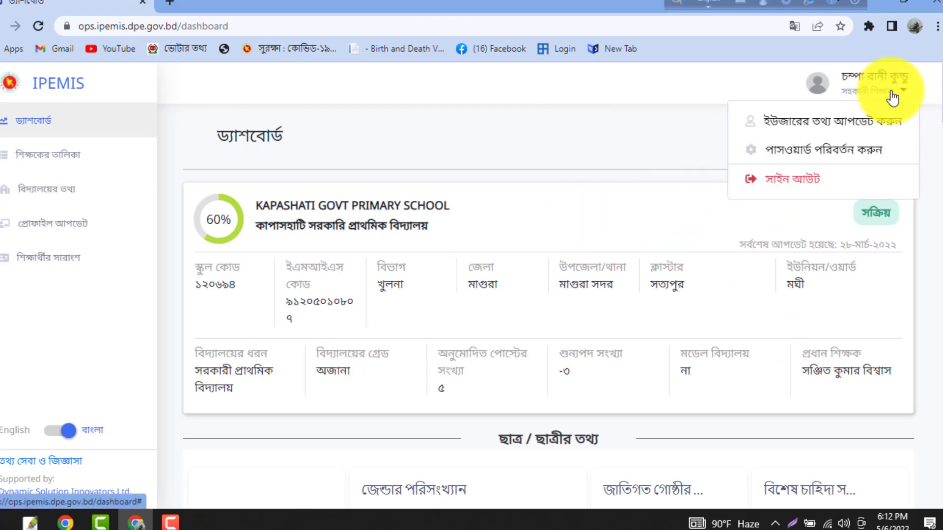
click(876, 131)
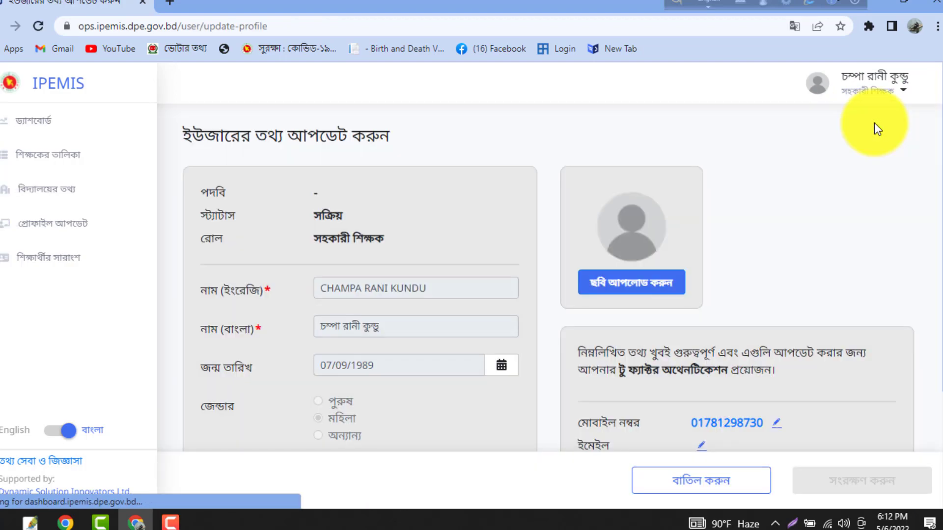
scroll(875, 123, down, 3)
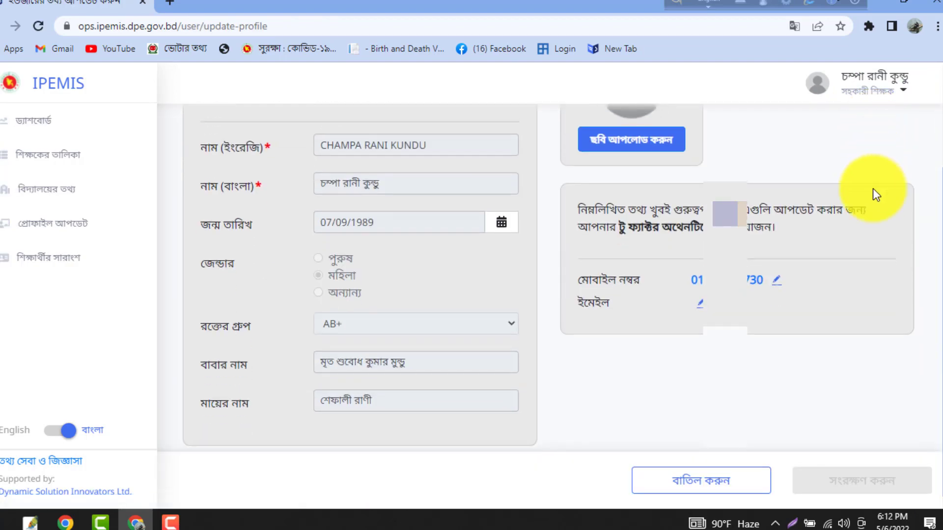
scroll(386, 319, up, 3)
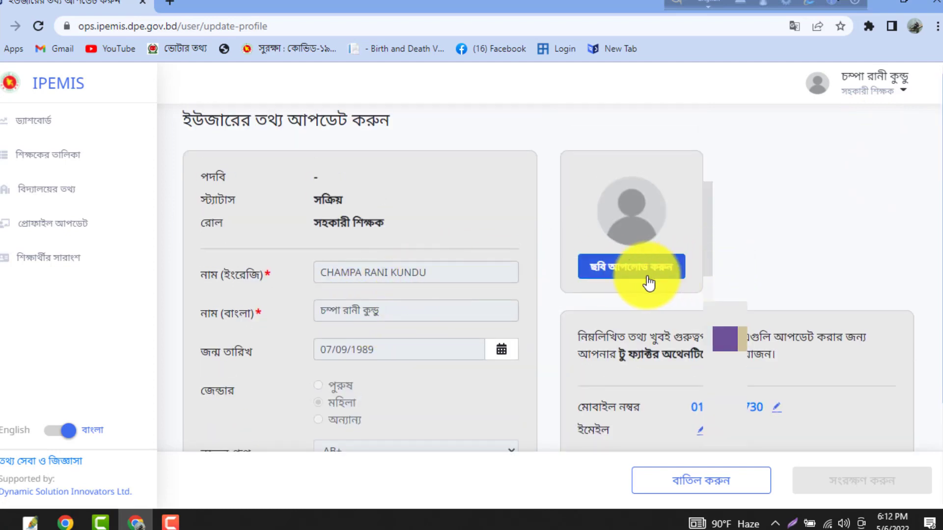
scroll(385, 286, down, 2)
scroll(386, 286, up, 2)
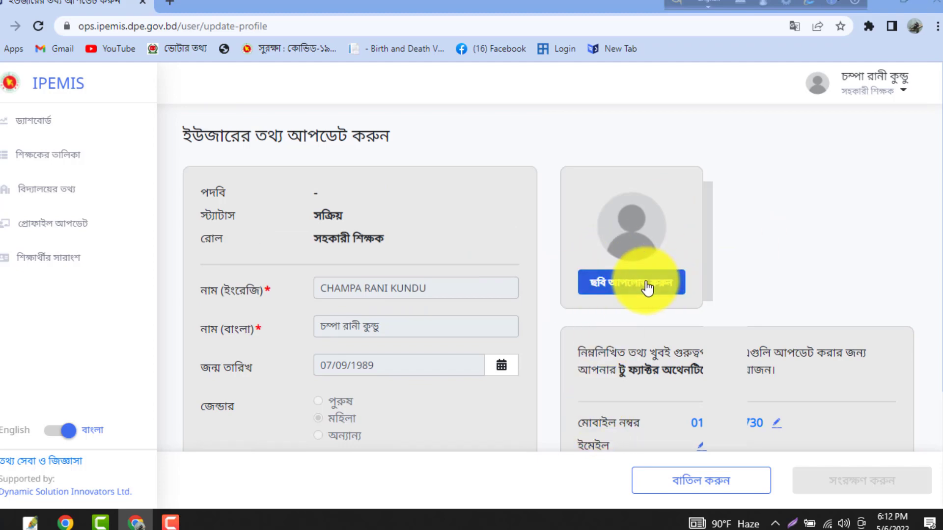
- Start a photo upload and browse New Volume (D:) into the KAPASHATI SCHOOL folder
click(647, 287)
scroll(621, 399, down, 2)
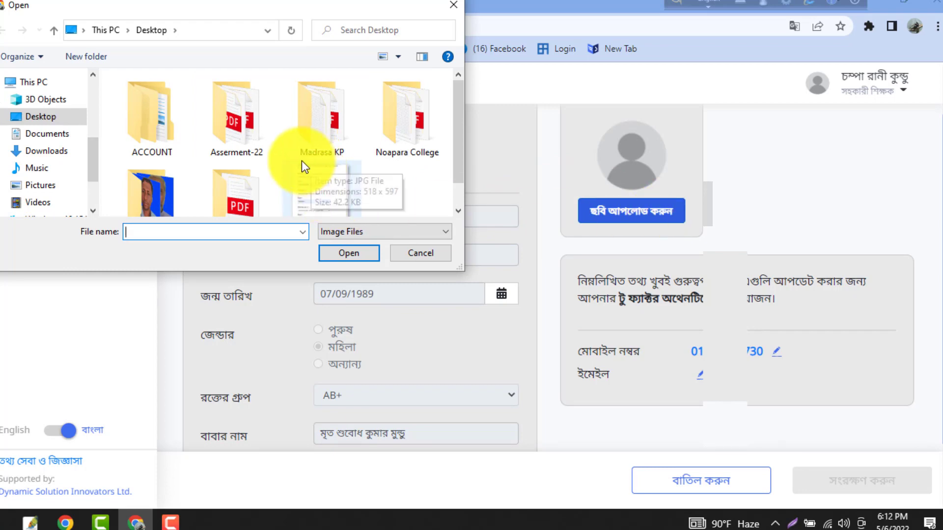
scroll(39, 181, down, 1)
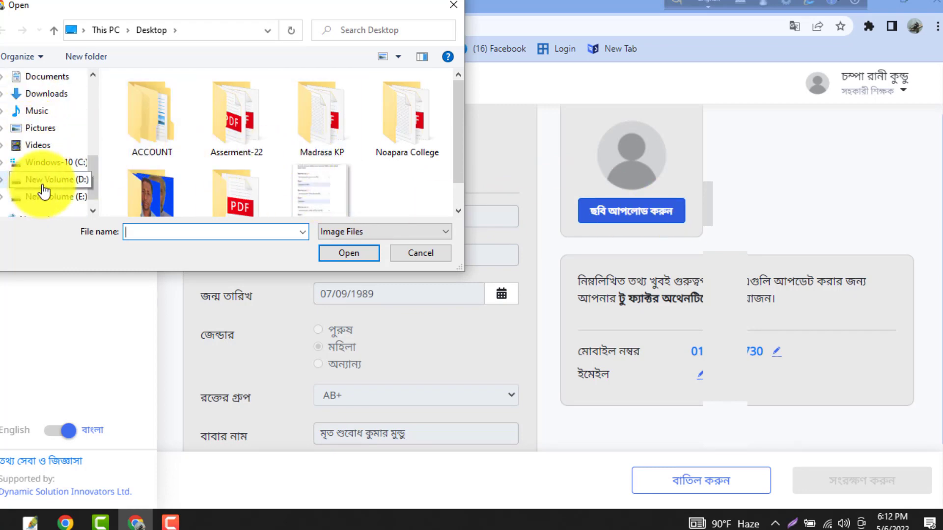
click(39, 181)
click(123, 78)
double_click(172, 141)
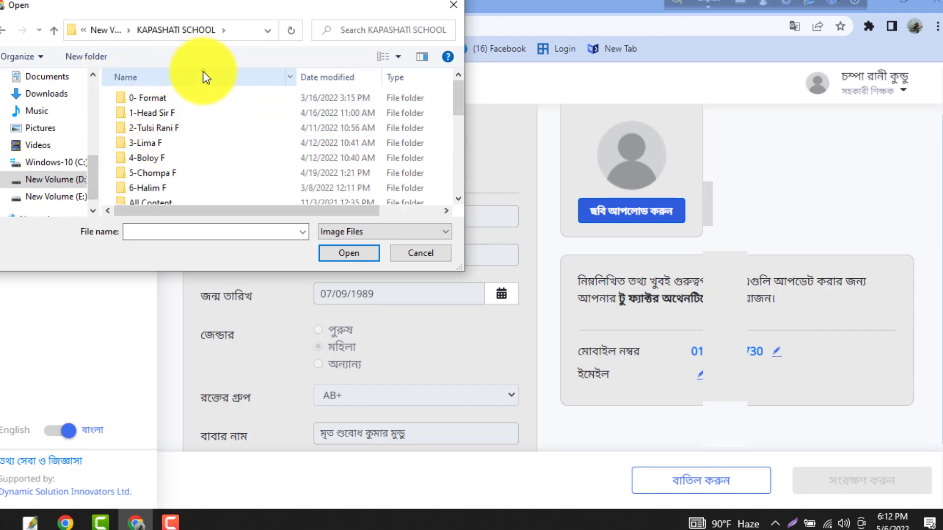
- Open the teacher's folder, select the portrait image, and load it for cropping
click(202, 70)
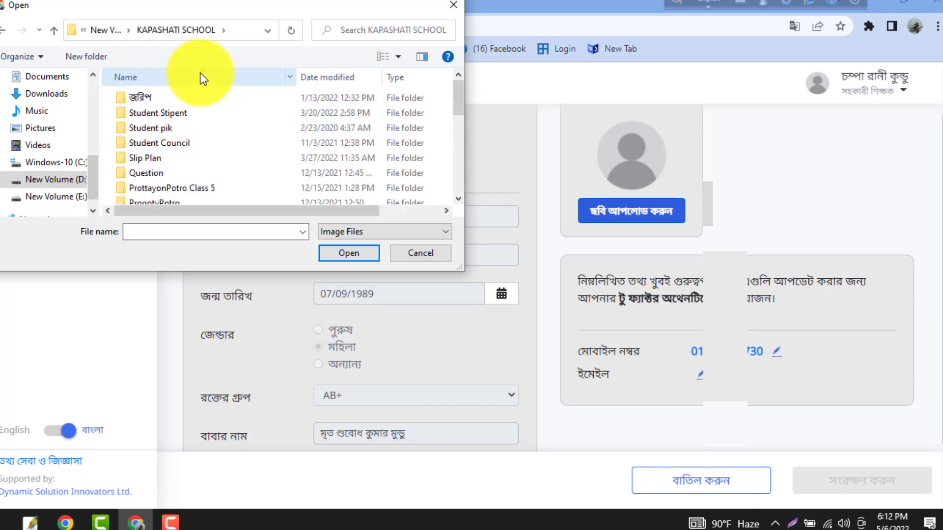
click(201, 78)
click(176, 142)
double_click(175, 142)
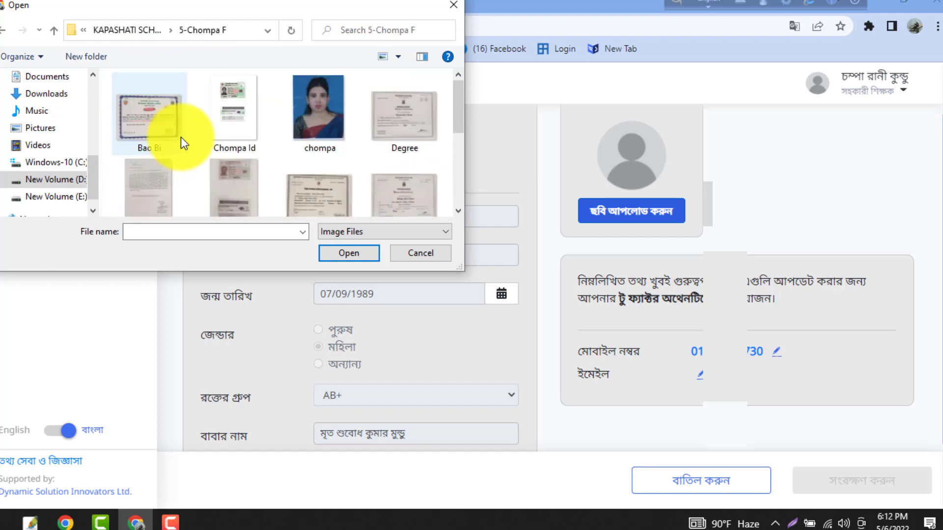
click(314, 119)
click(351, 253)
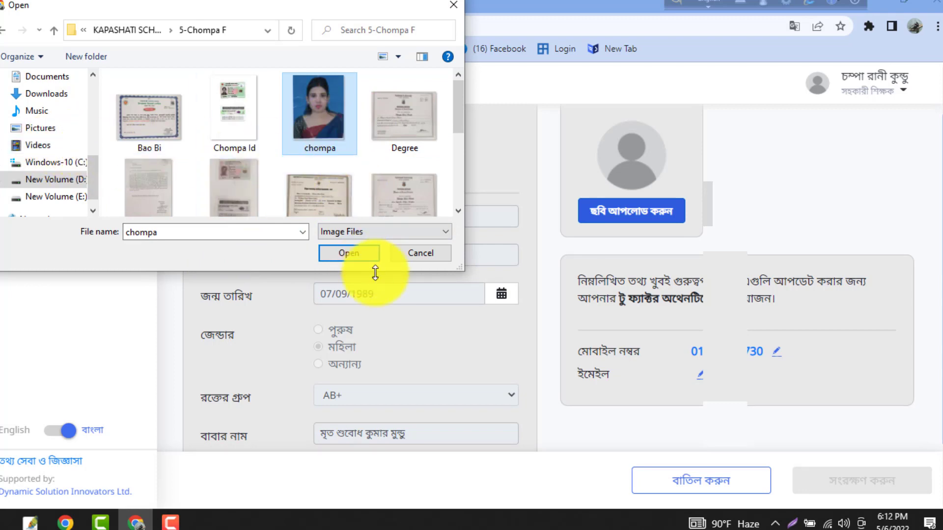
click(355, 255)
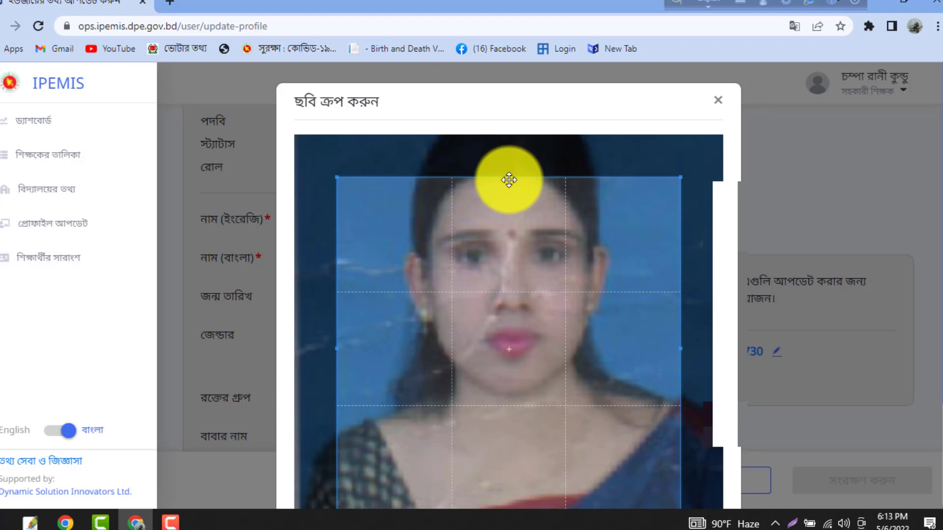
- Resize and reposition the crop box to frame the face, then apply it with ঠিক আছে
drag(509, 180, 511, 133)
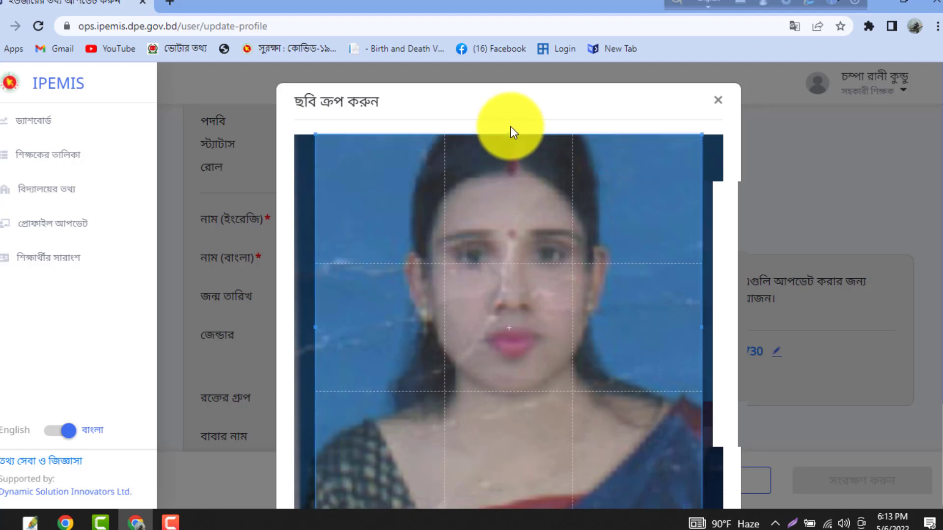
drag(705, 214, 712, 264)
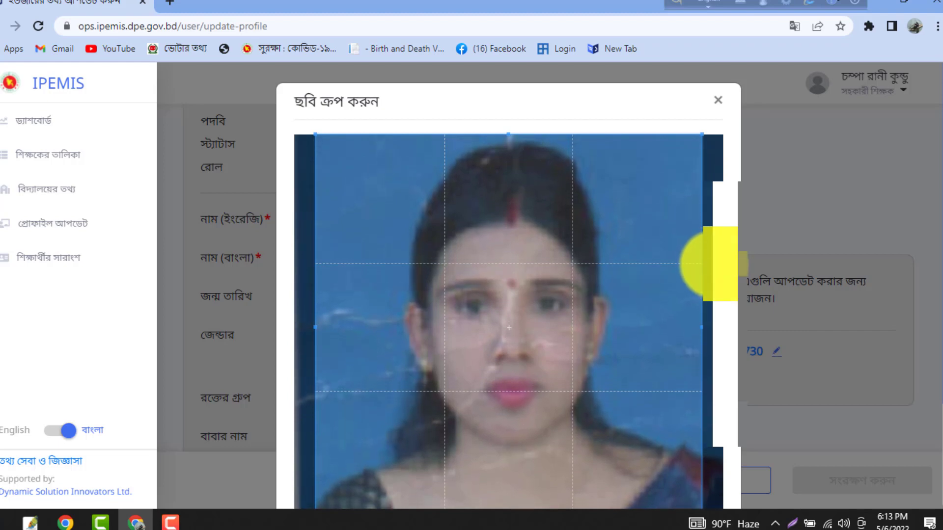
scroll(776, 295, down, 3)
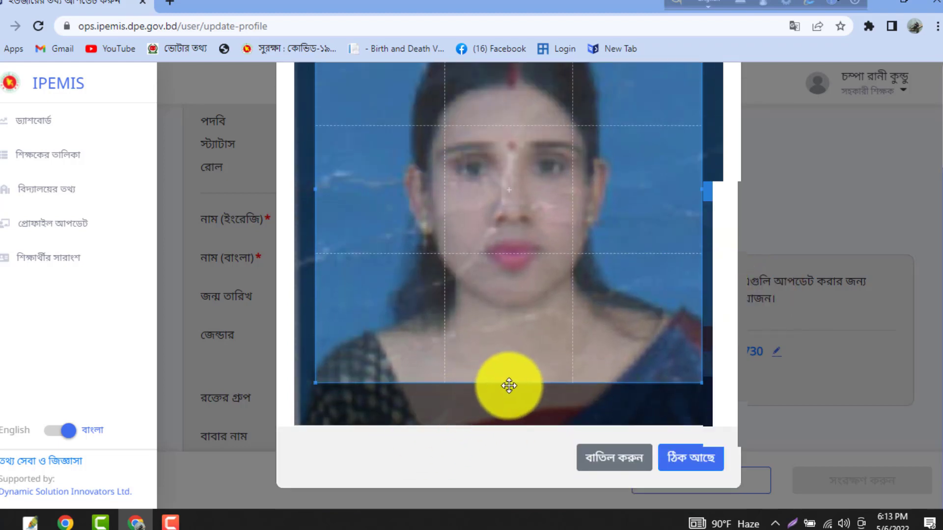
drag(507, 385, 511, 412)
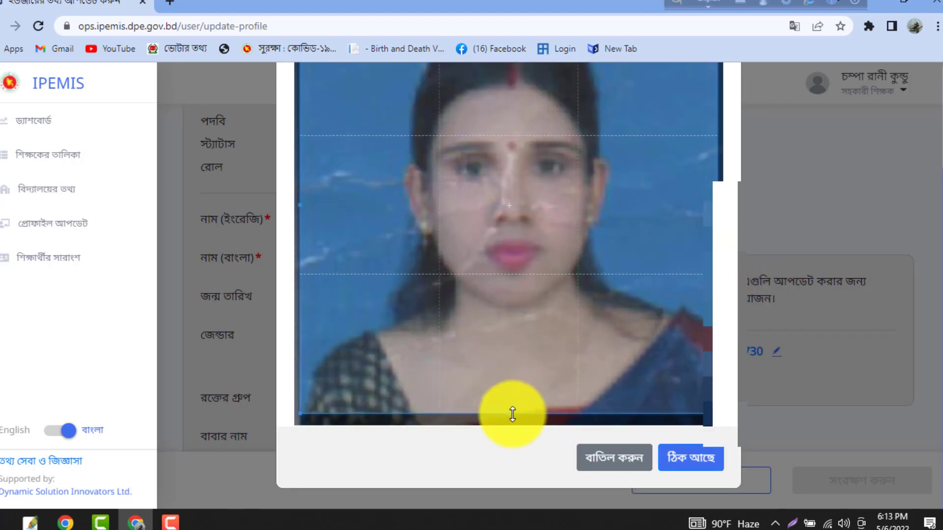
click(675, 462)
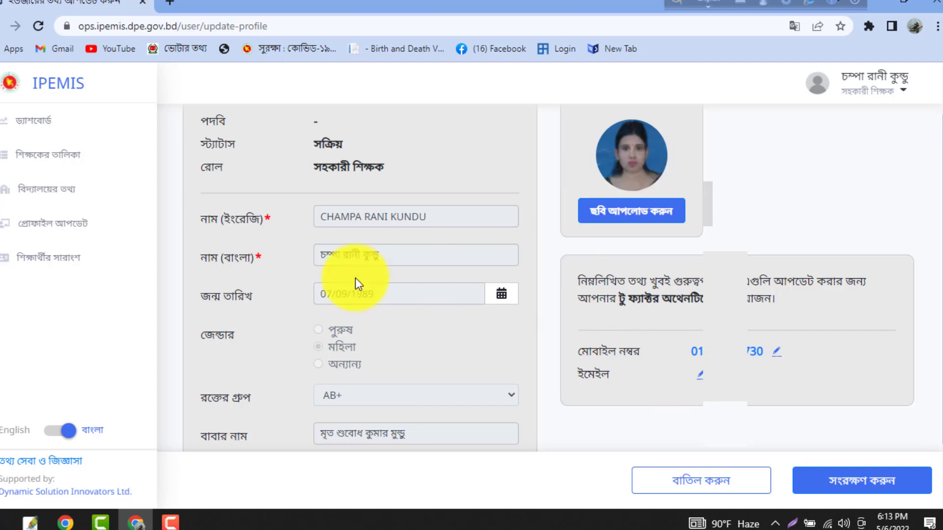
scroll(351, 209, down, 2)
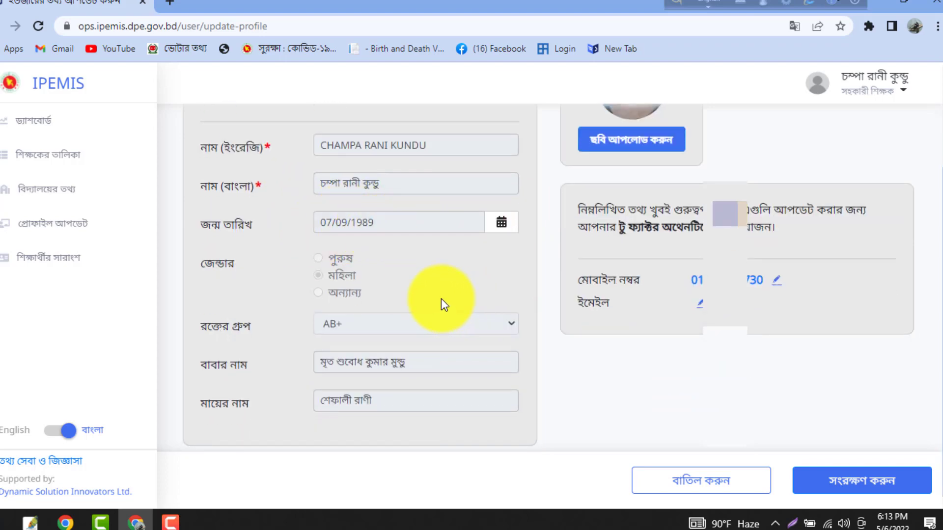
scroll(441, 298, down, 1)
scroll(634, 355, up, 2)
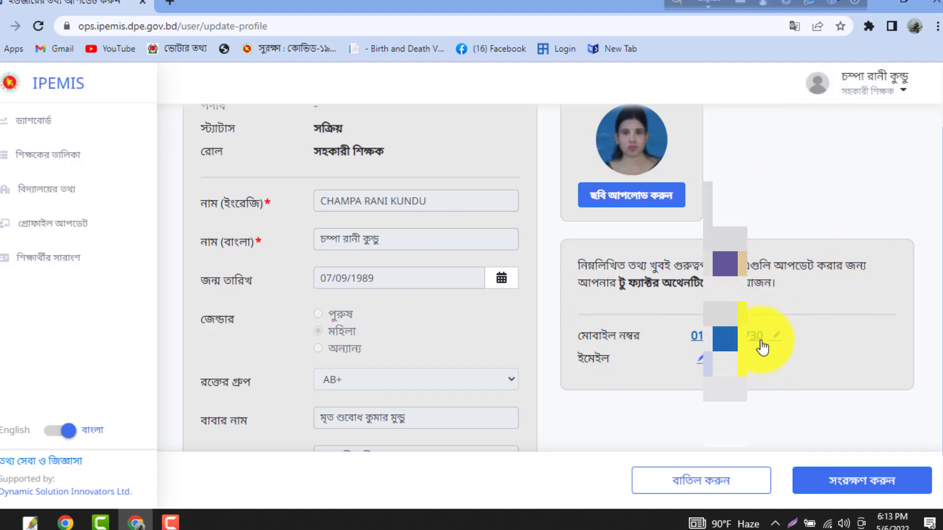
- Change the account email to the new address and verify it with the five-digit OTP
click(700, 287)
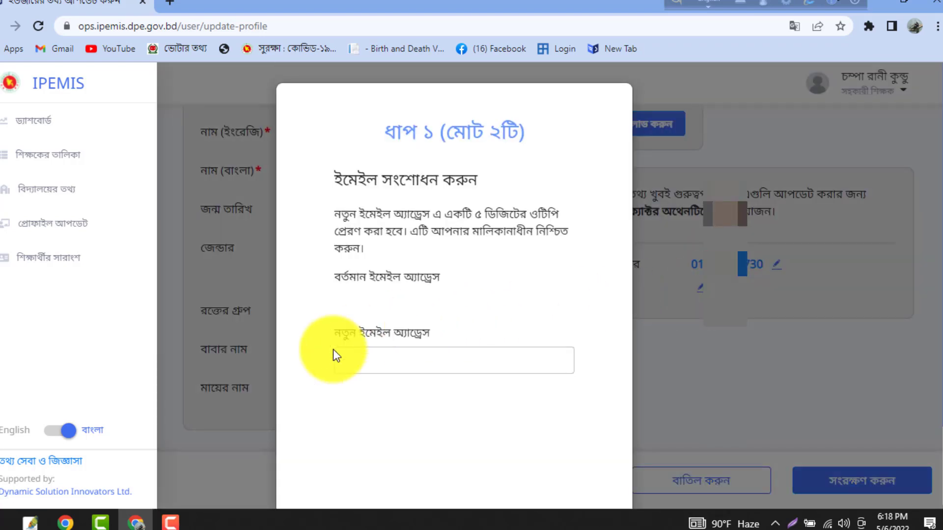
click(383, 368)
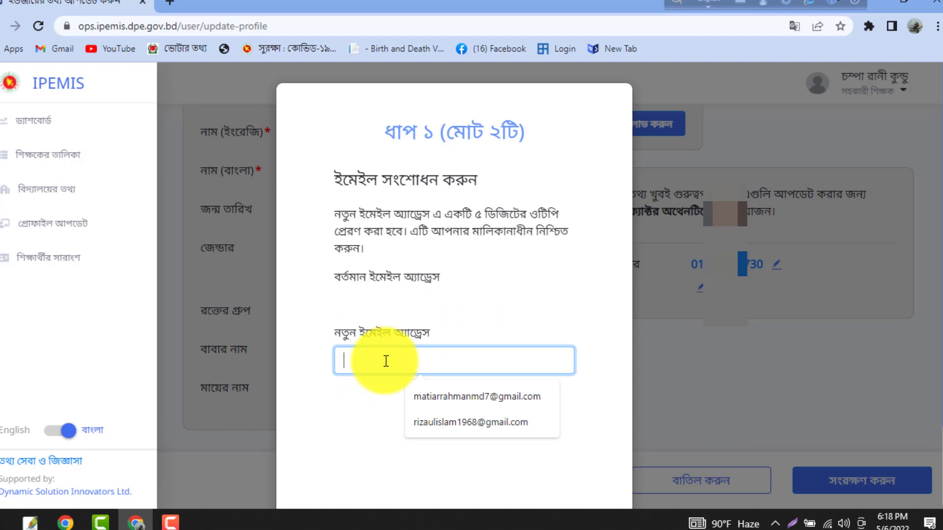
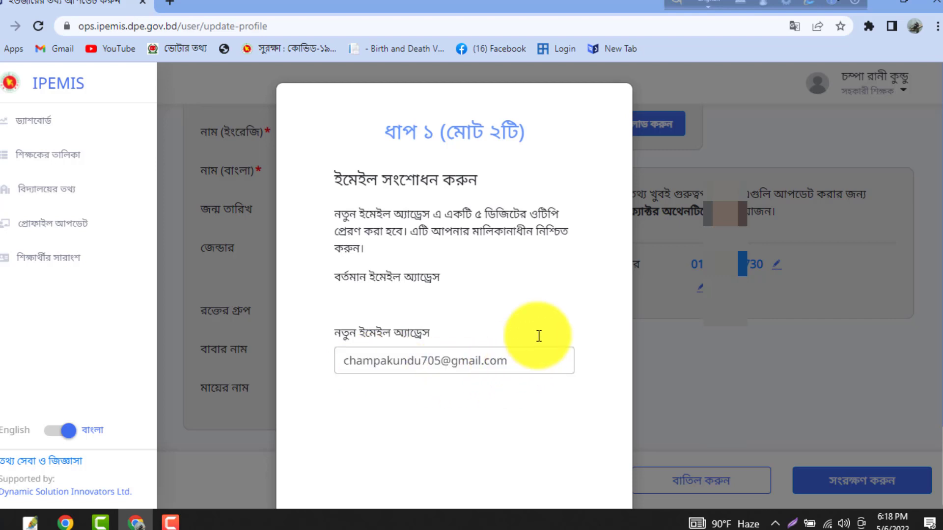
scroll(536, 336, down, 3)
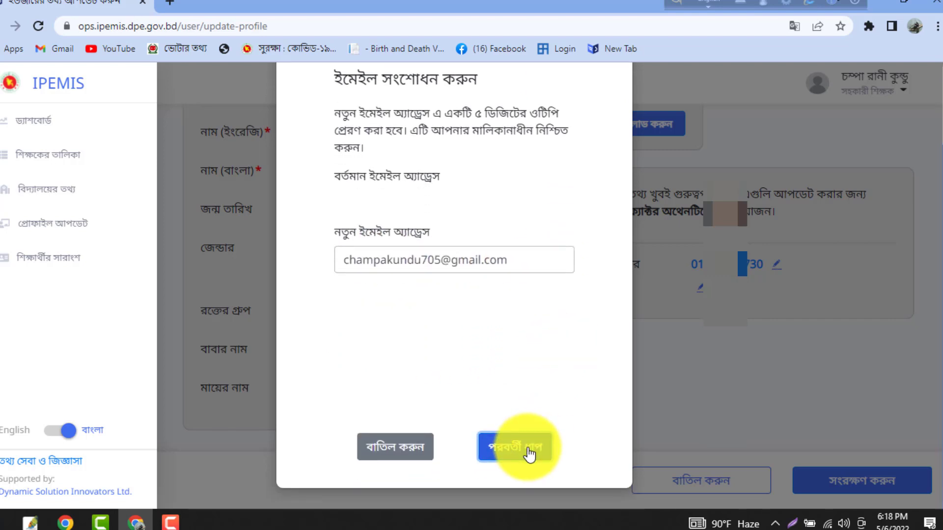
click(529, 454)
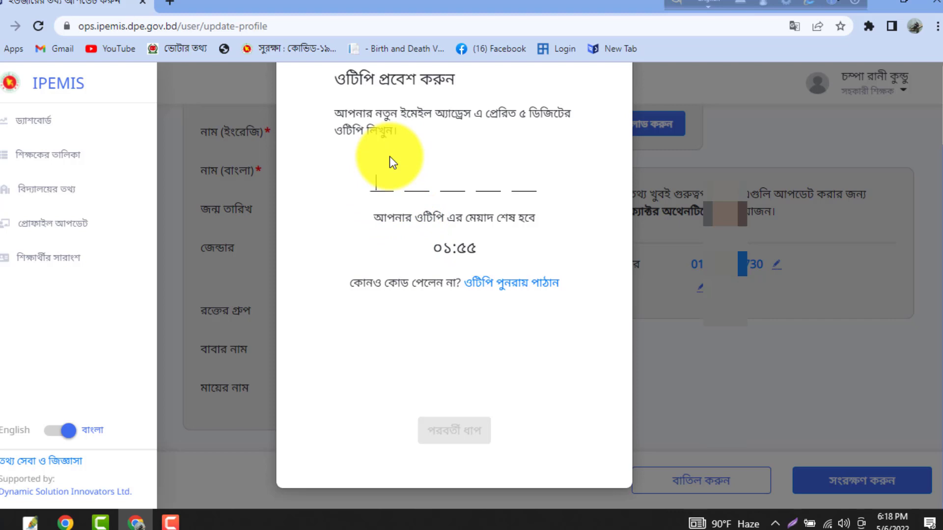
text(00000)
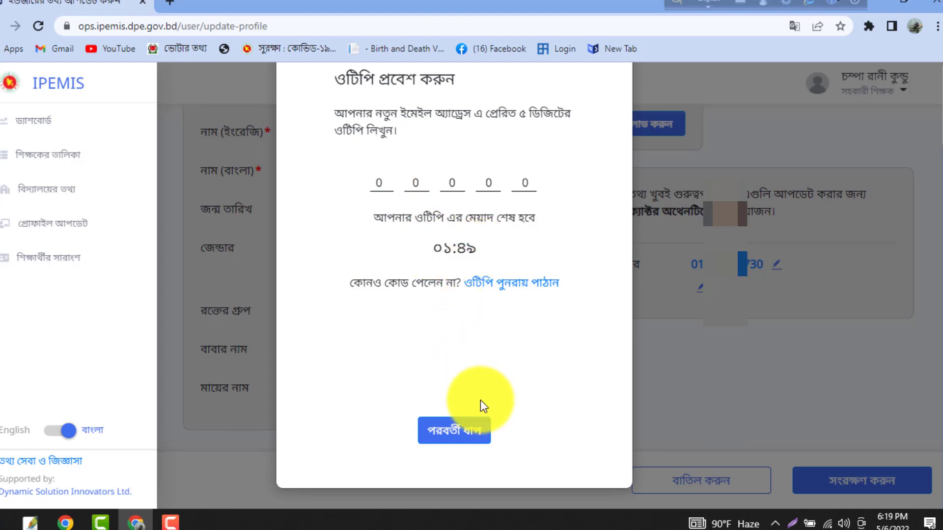
click(447, 430)
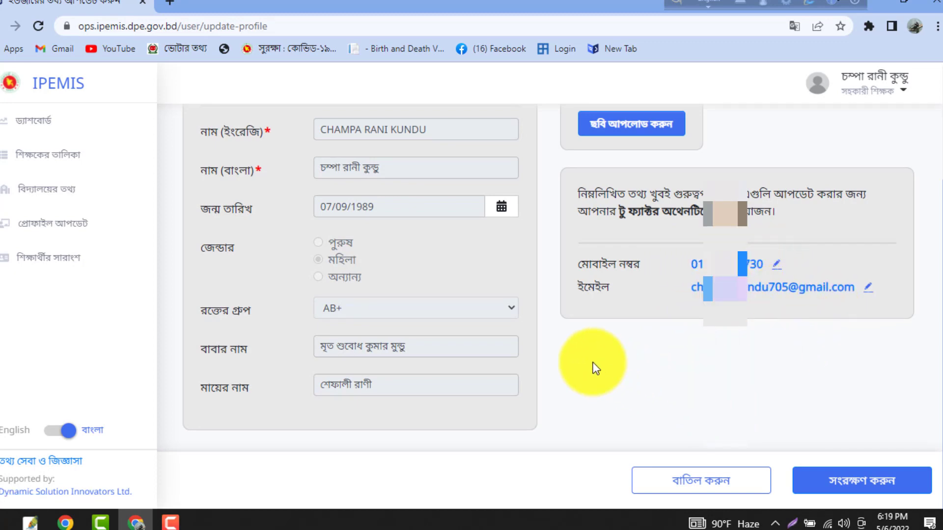
- Save the profile with সংরক্ষণ করুন and return via ড্যাশবোর্ডে ফিরে যান on the success page
scroll(595, 368, up, 3)
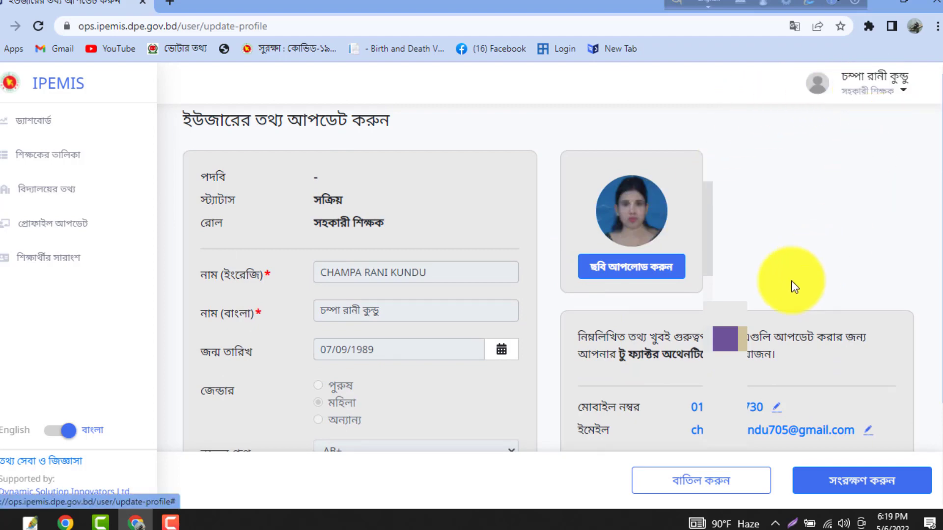
scroll(776, 250, down, 2)
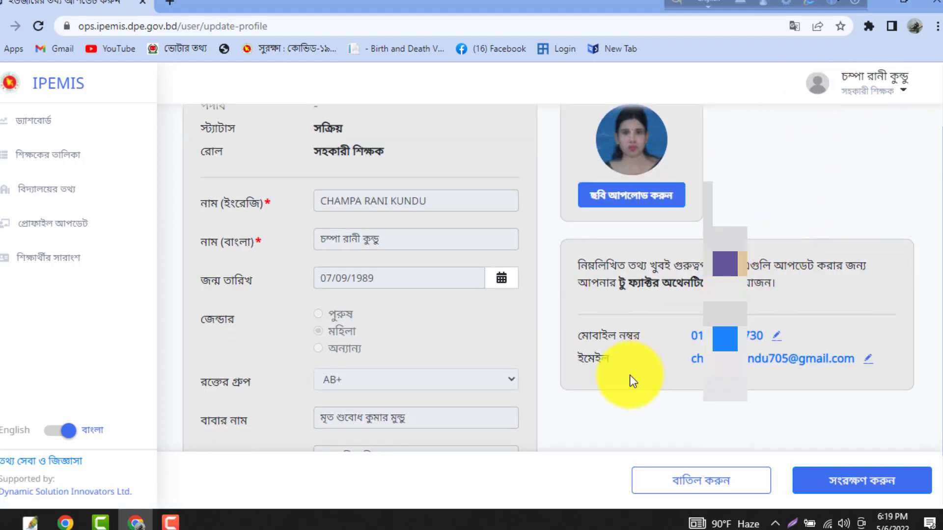
click(858, 483)
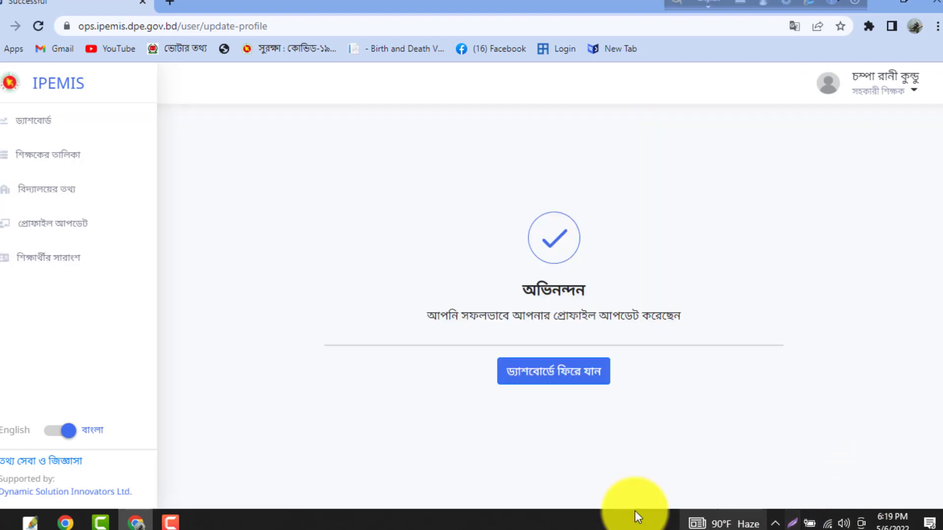
click(590, 379)
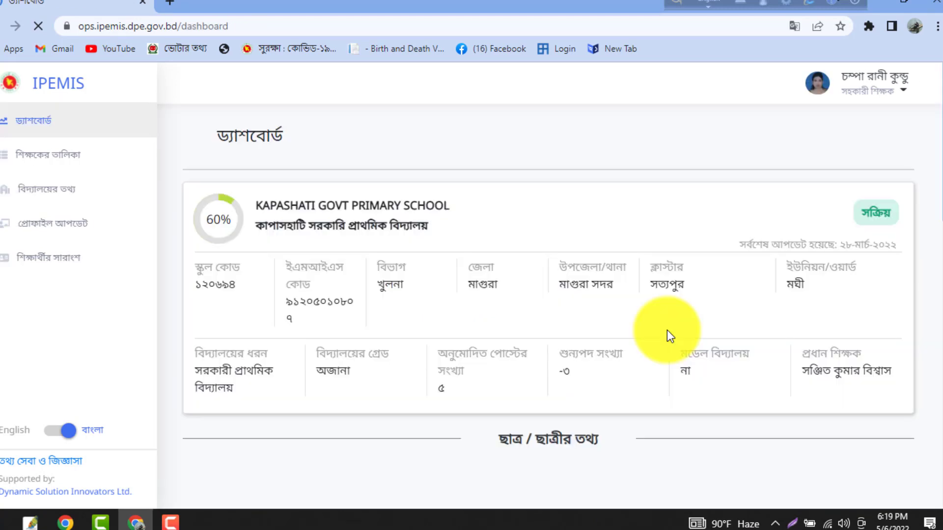
click(884, 94)
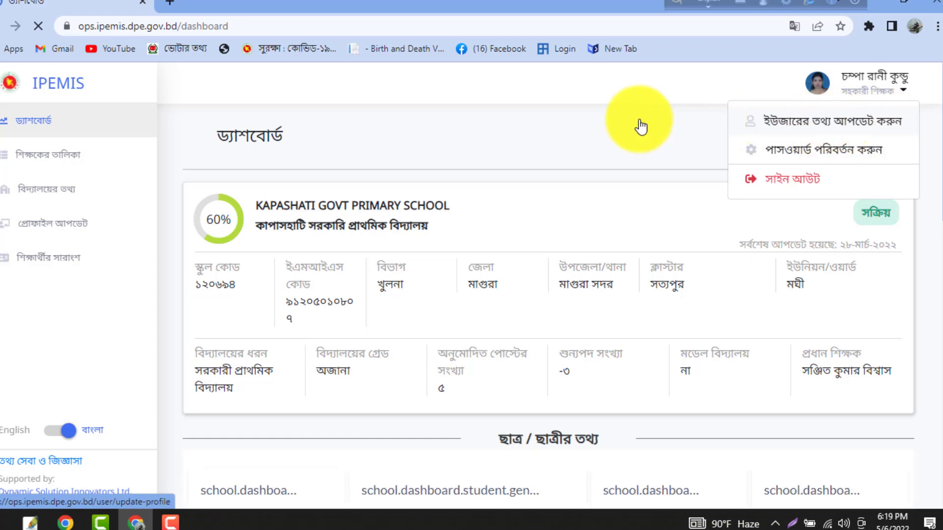
click(613, 140)
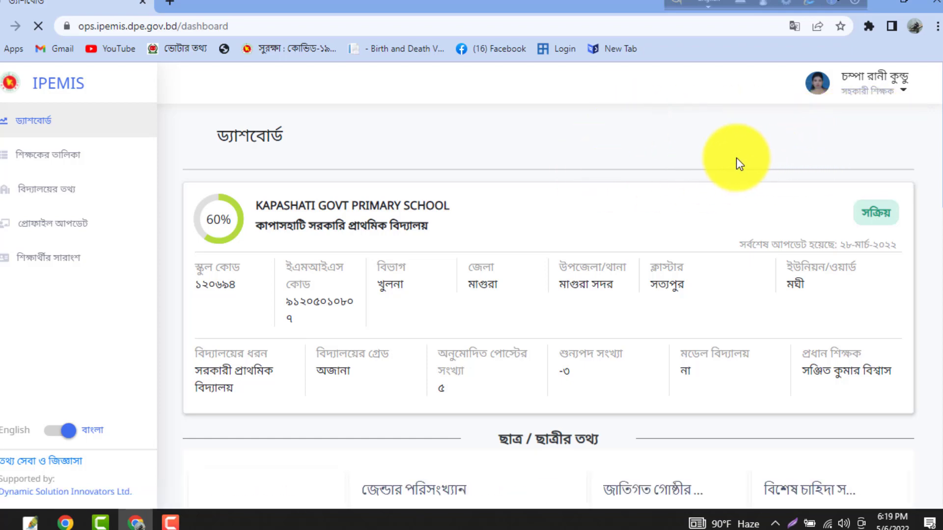